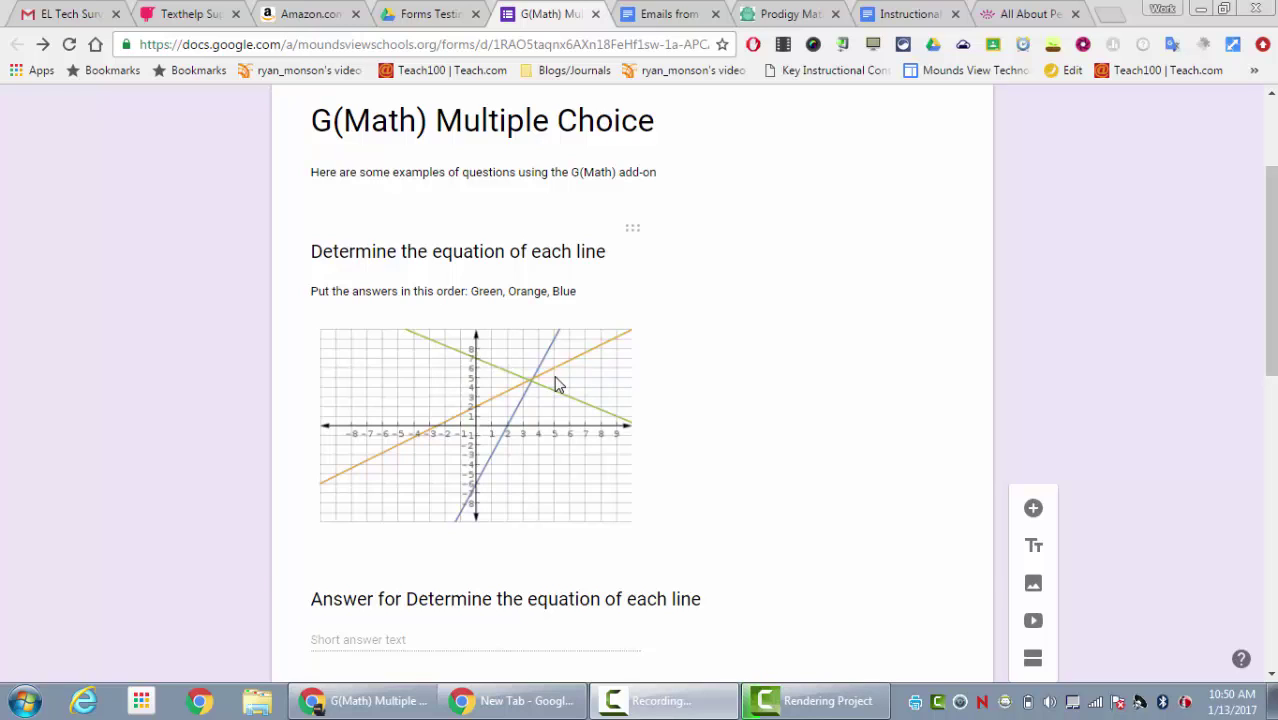
# Step: Review the existing form: the line-graph question, the Factor Completely question and the A–D choices image
pyautogui.click(557, 386)
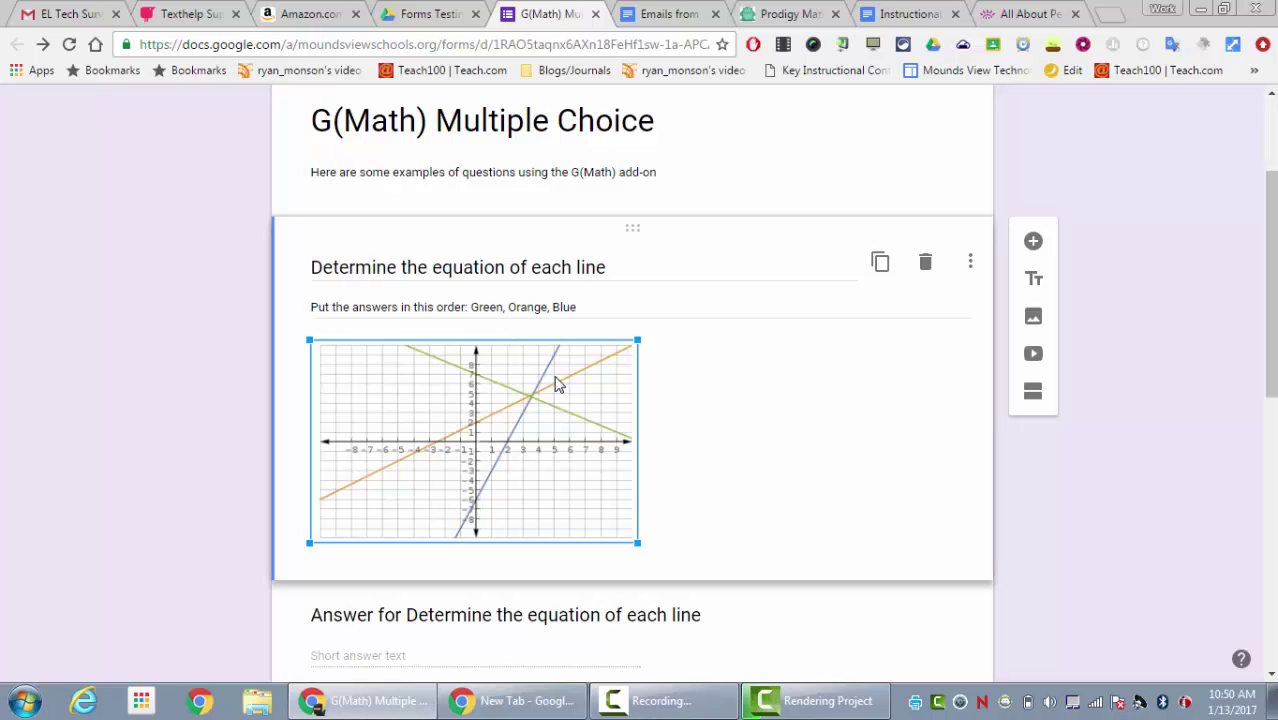
pyautogui.scroll(-1, 557, 382)
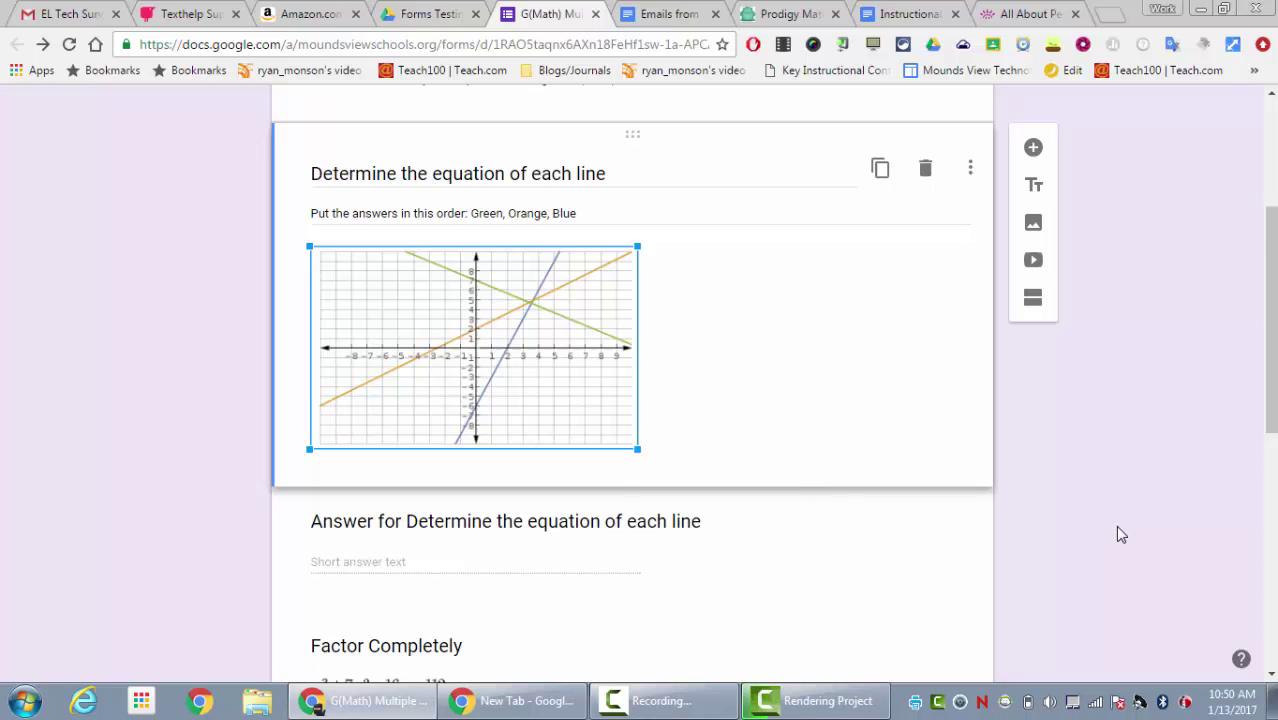
pyautogui.scroll(-3, 1117, 527)
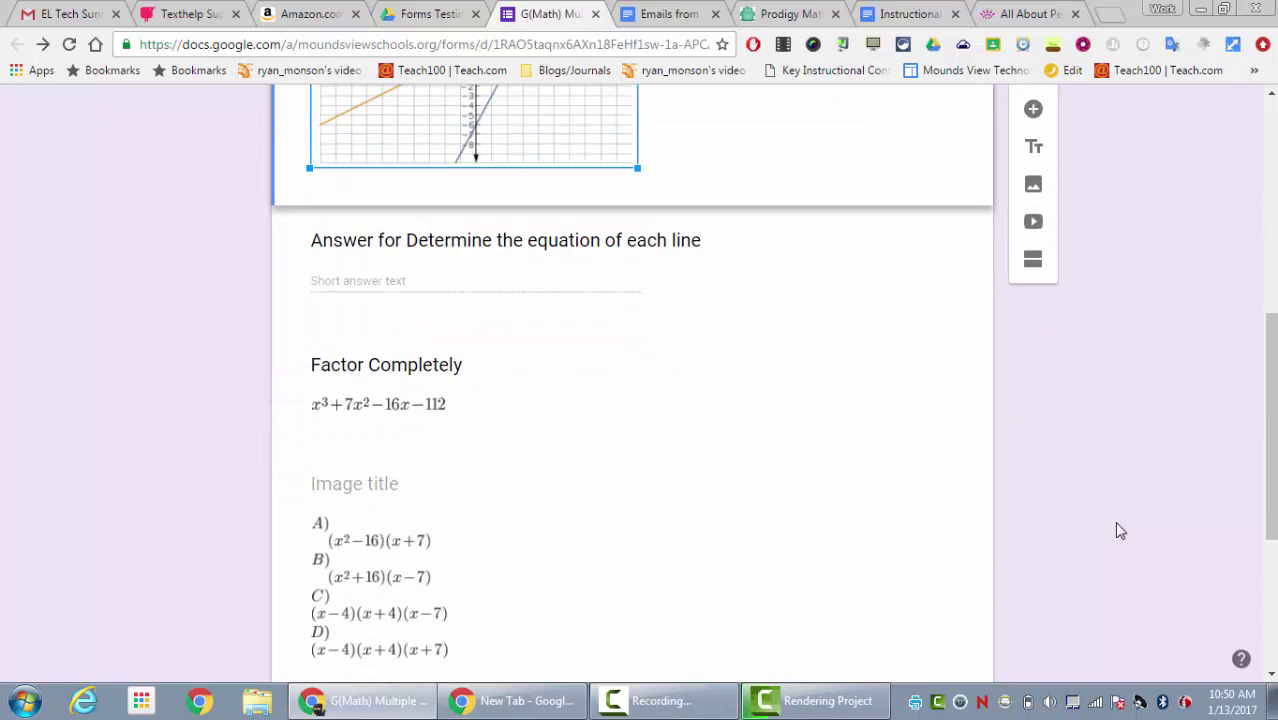
pyautogui.scroll(-1, 1116, 524)
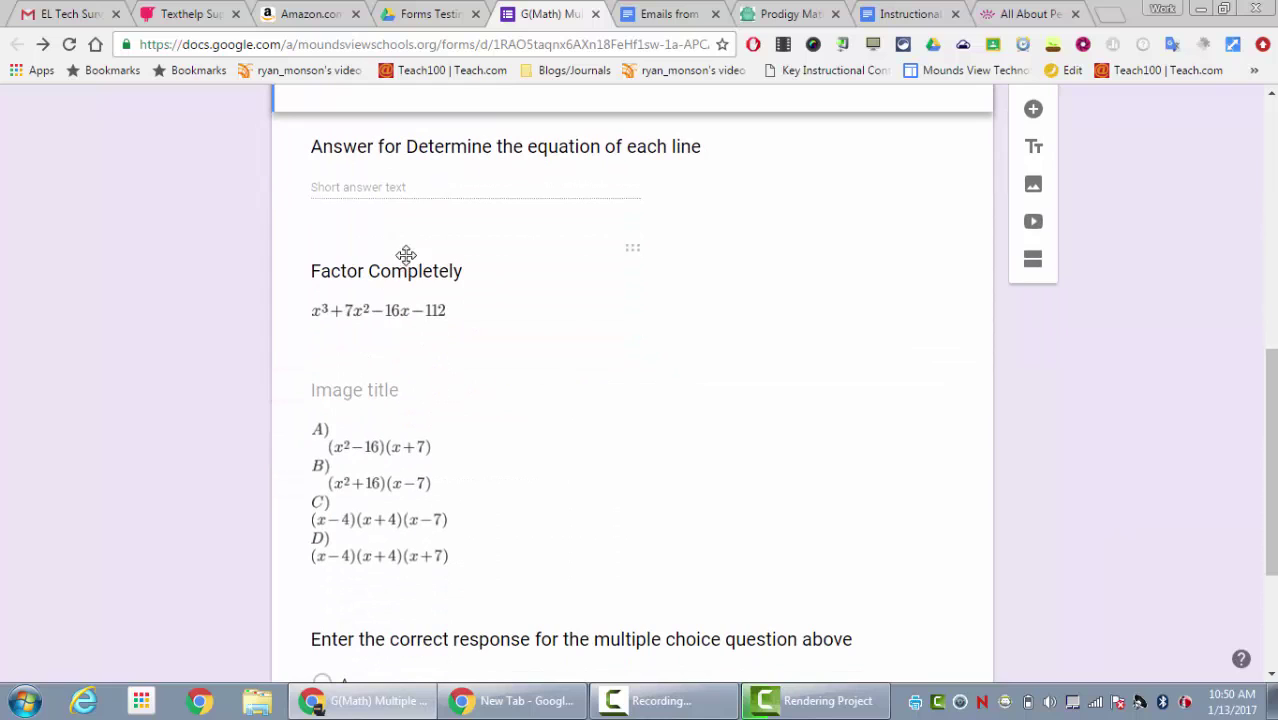
pyautogui.click(391, 292)
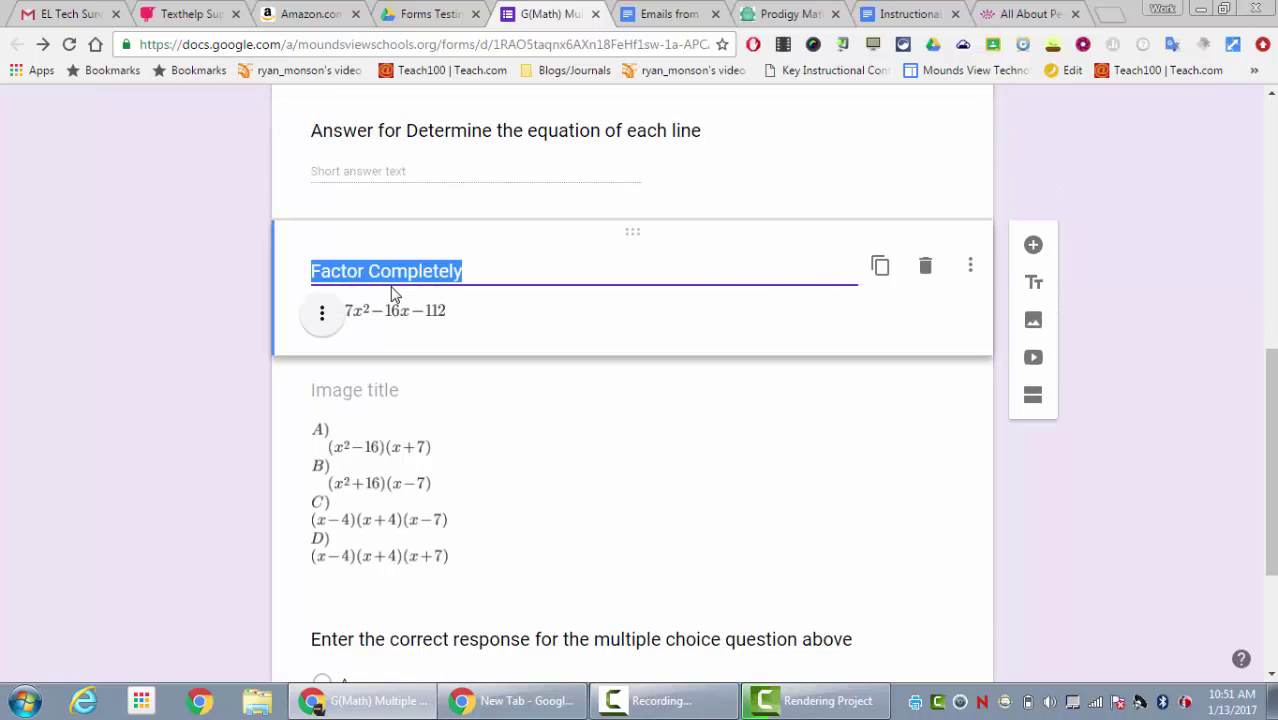
pyautogui.click(162, 326)
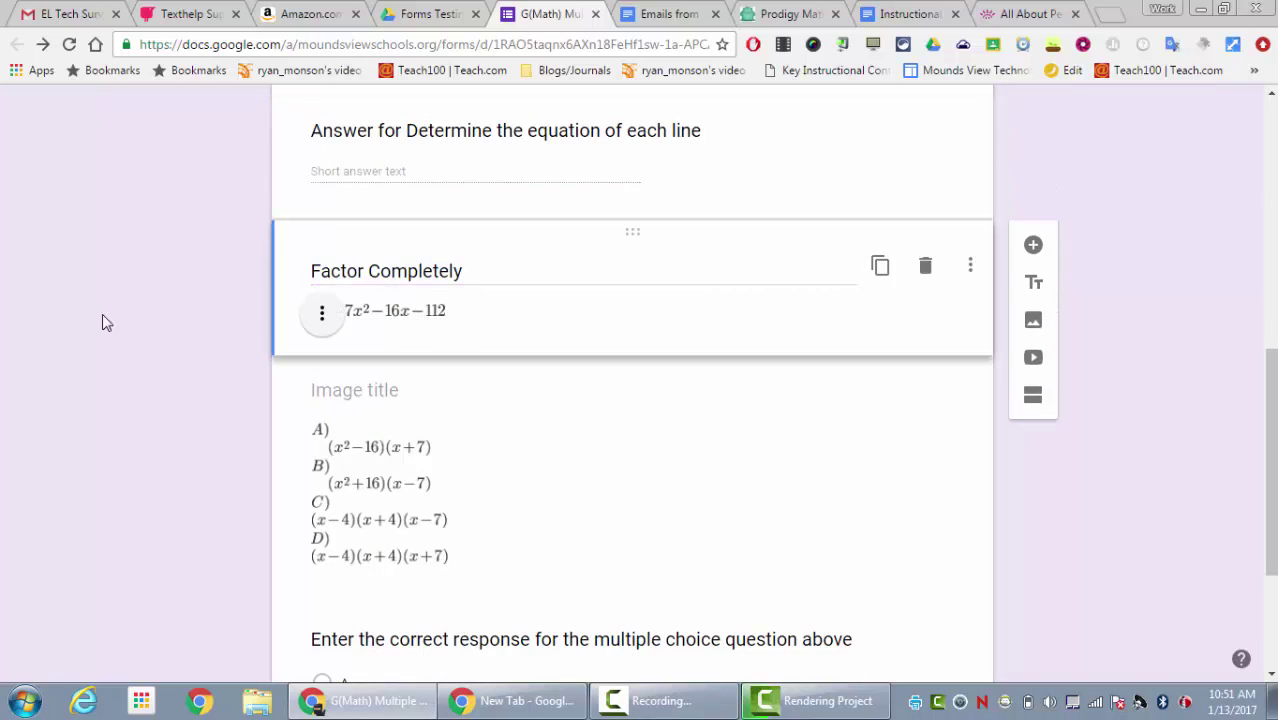
pyautogui.scroll(-2, 522, 475)
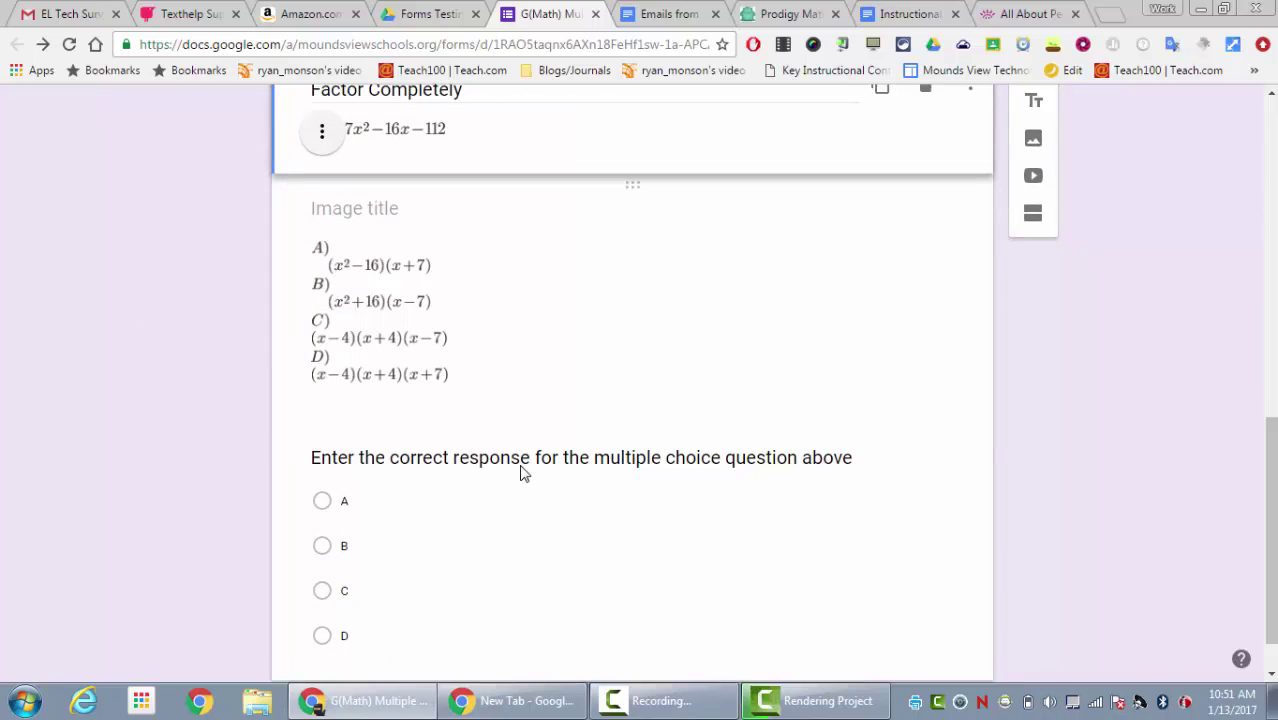
pyautogui.click(419, 294)
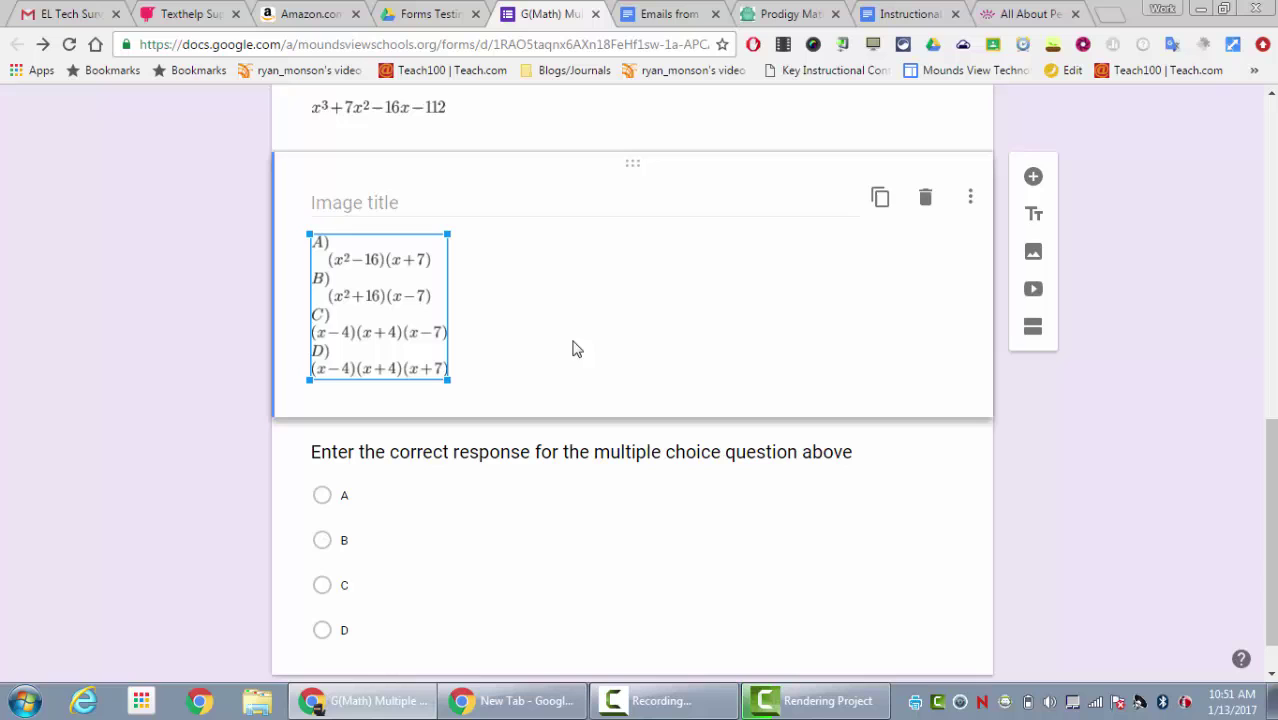
pyautogui.scroll(-1, 1036, 436)
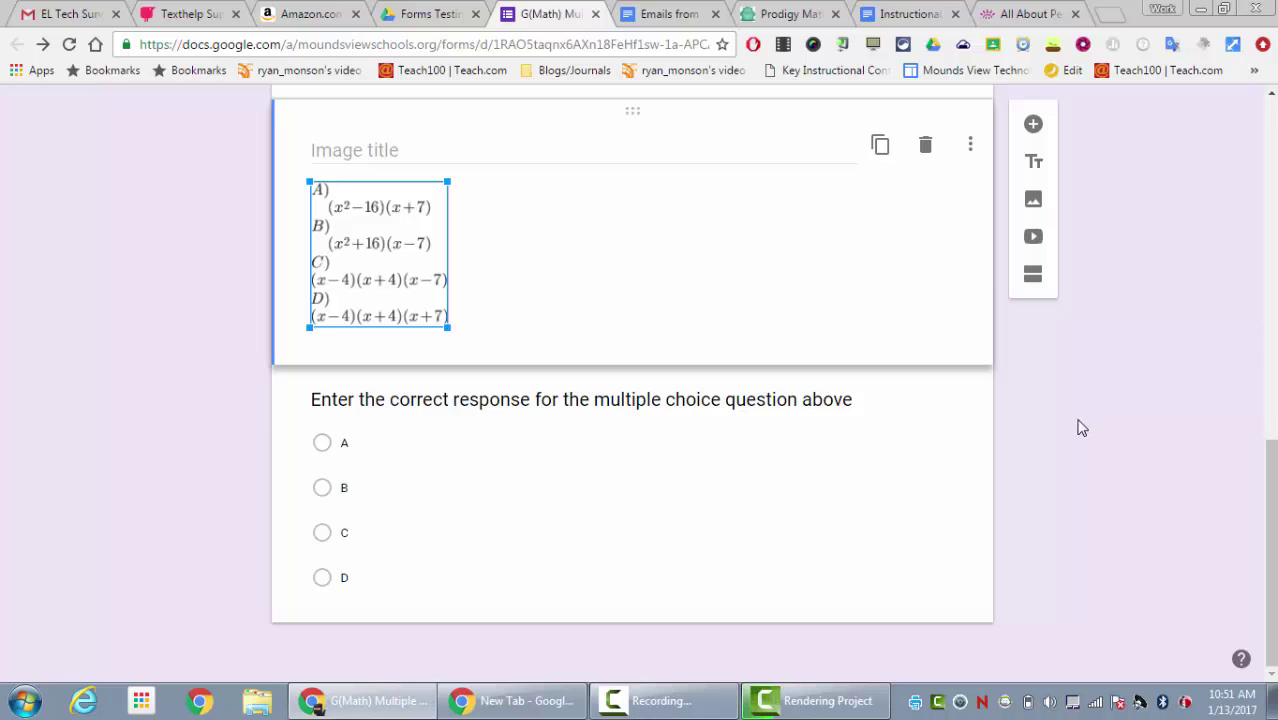
pyautogui.scroll(9, 1065, 435)
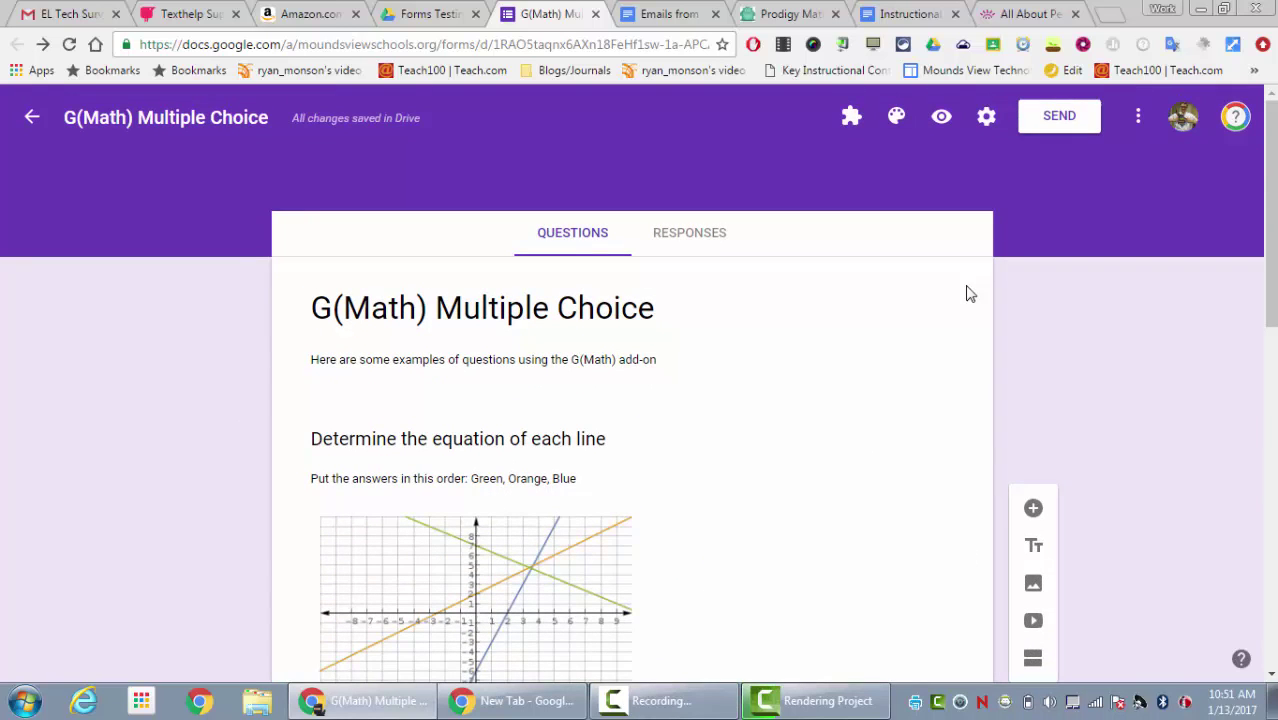
# Step: Launch the g(Math) for Forms add-on and start creating a math expression
pyautogui.click(851, 116)
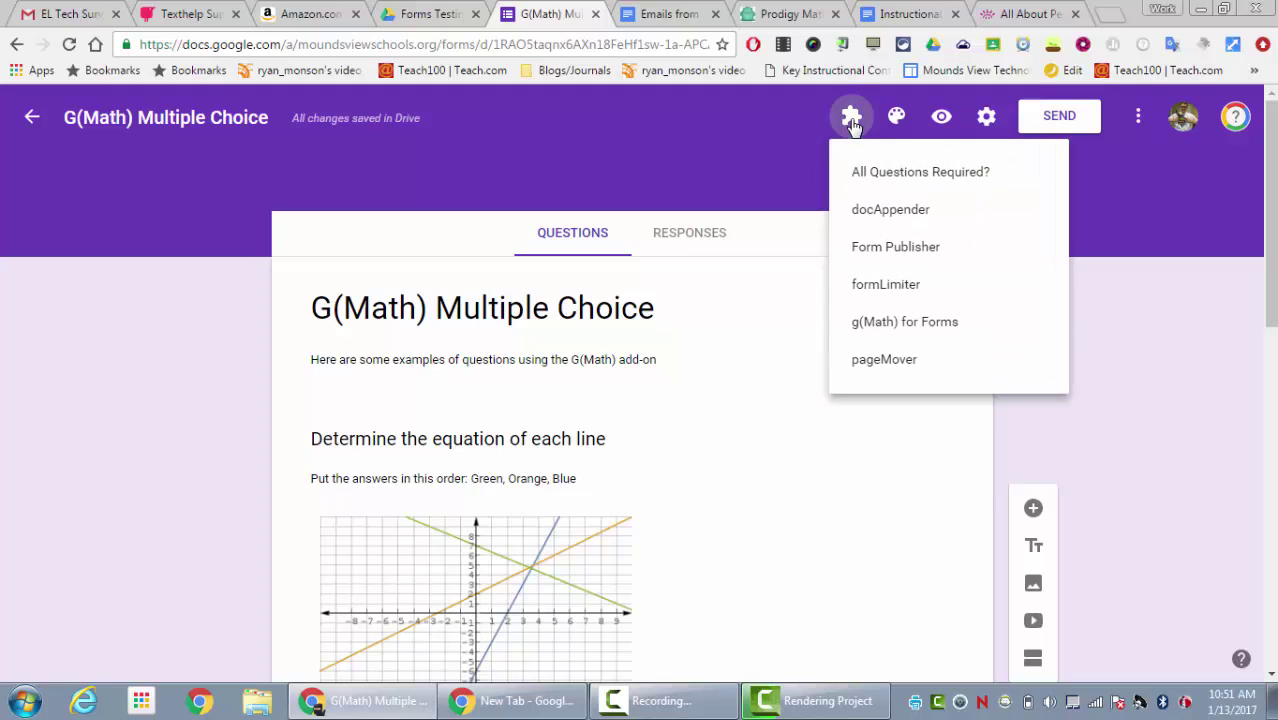
pyautogui.click(930, 321)
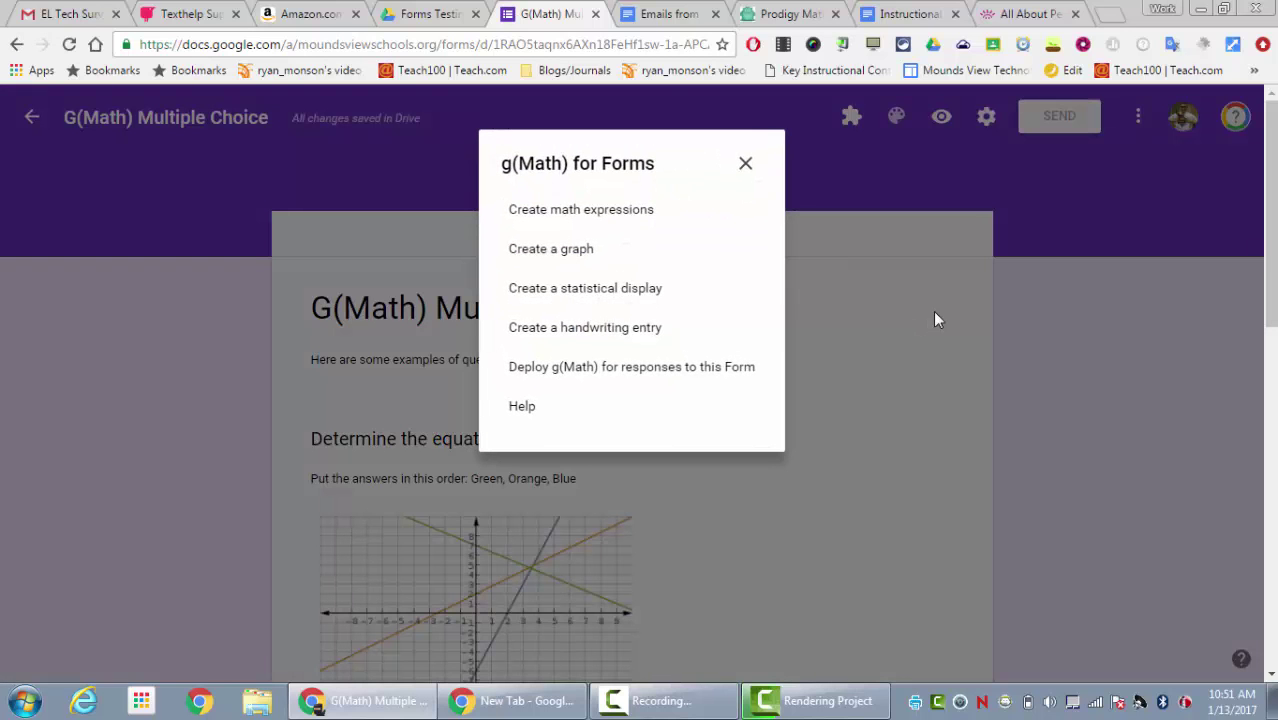
pyautogui.click(580, 210)
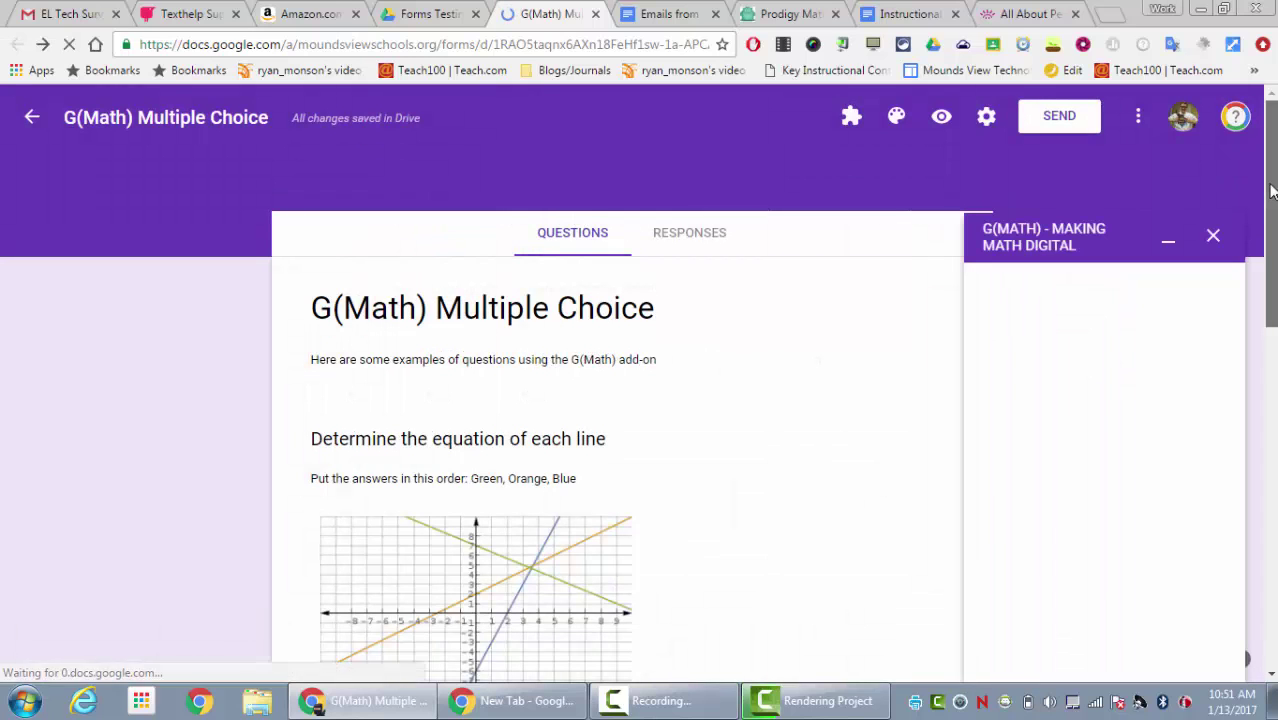
pyautogui.scroll(-1, 1274, 226)
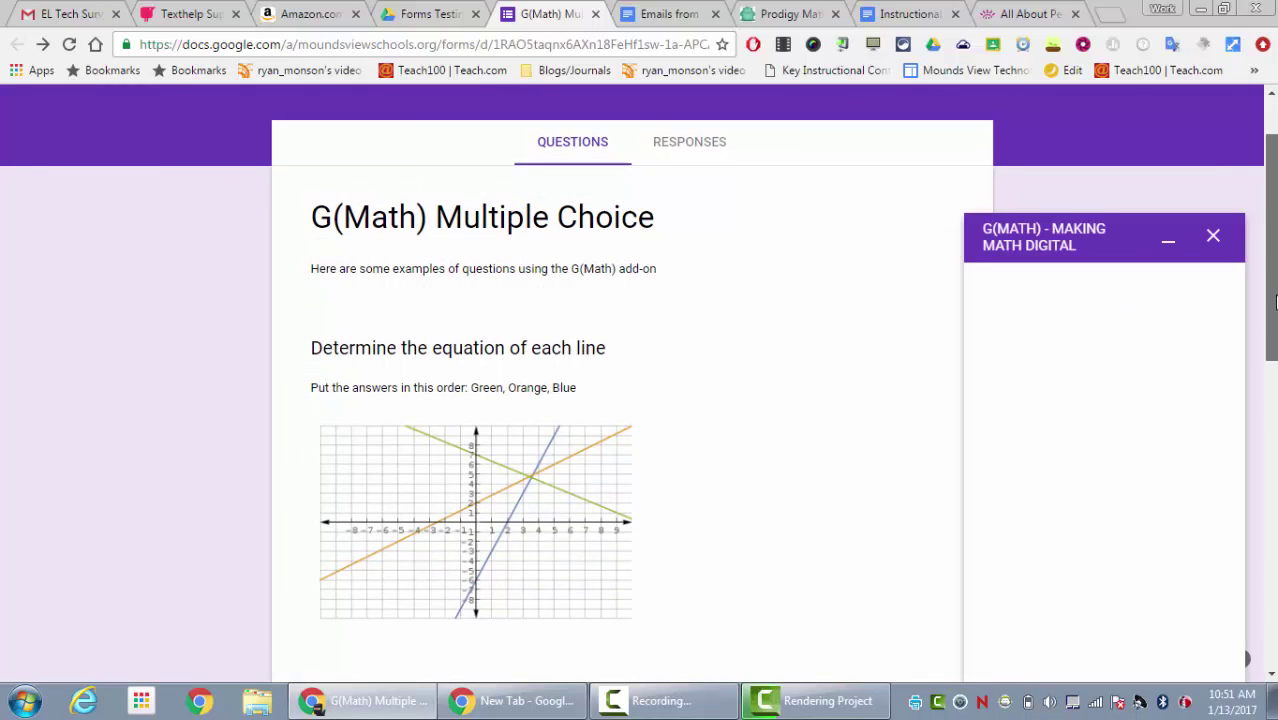
pyautogui.scroll(-2, 1272, 288)
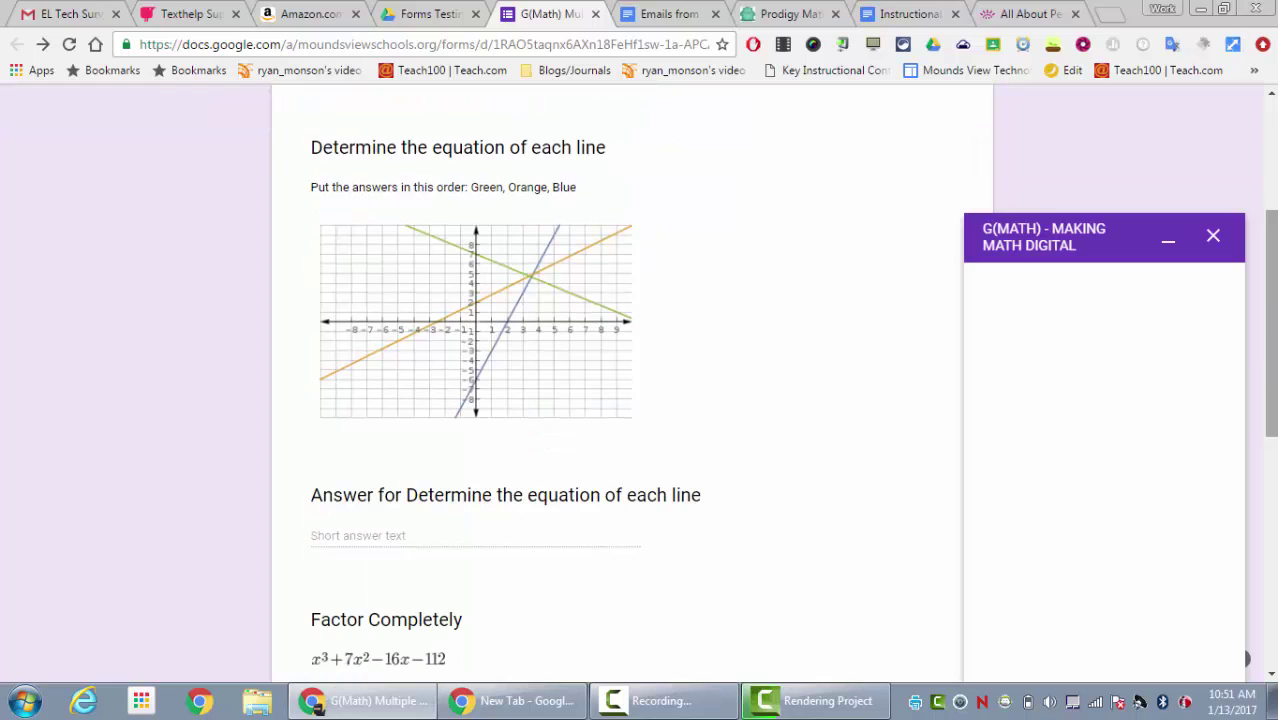
pyautogui.scroll(-3, 1272, 360)
pyautogui.scroll(-1, 1265, 375)
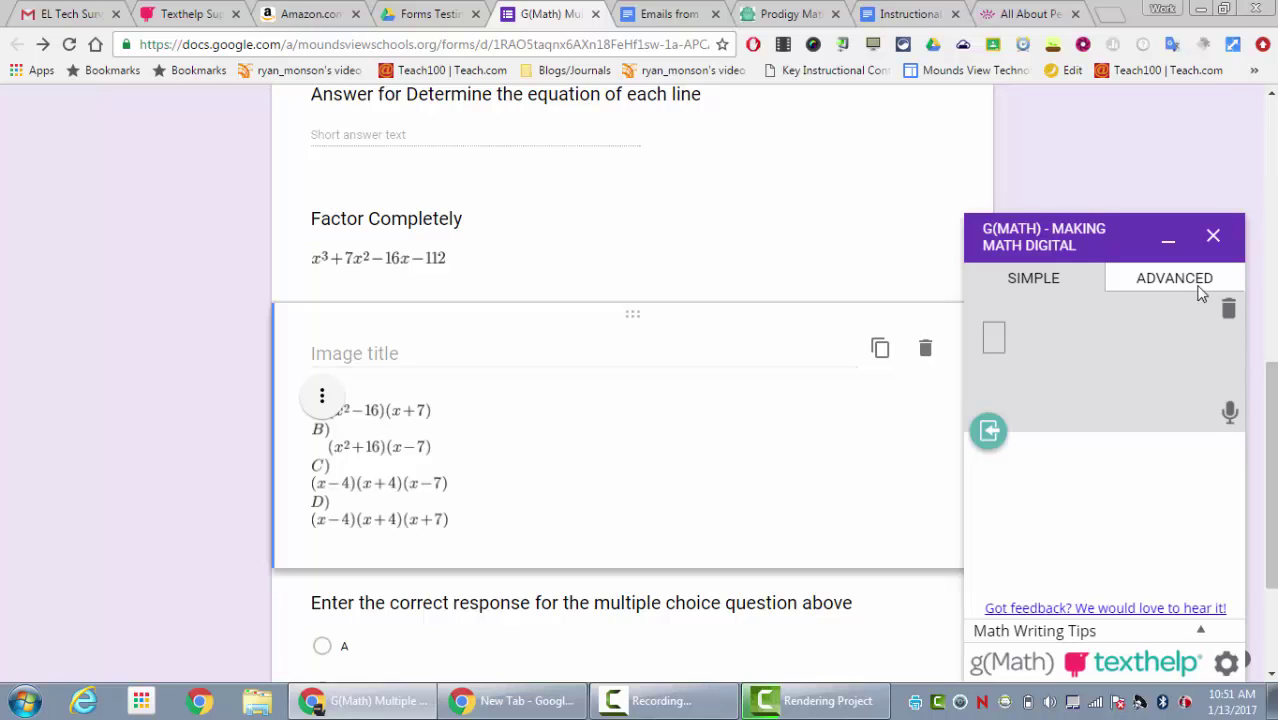
# Step: Enter x^3+7x^2-16x-112 in the g(Math) LaTeX editor so it renders x³+7x²−16x−112
pyautogui.click(1172, 284)
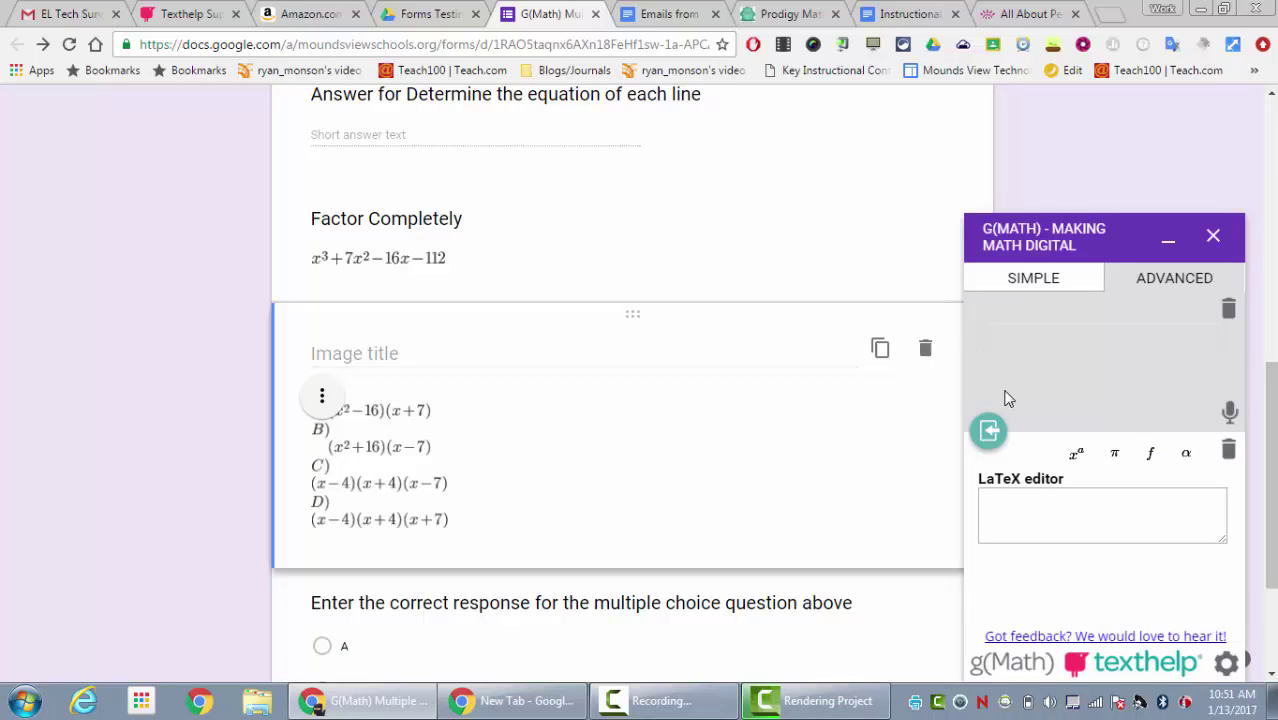
pyautogui.click(1010, 498)
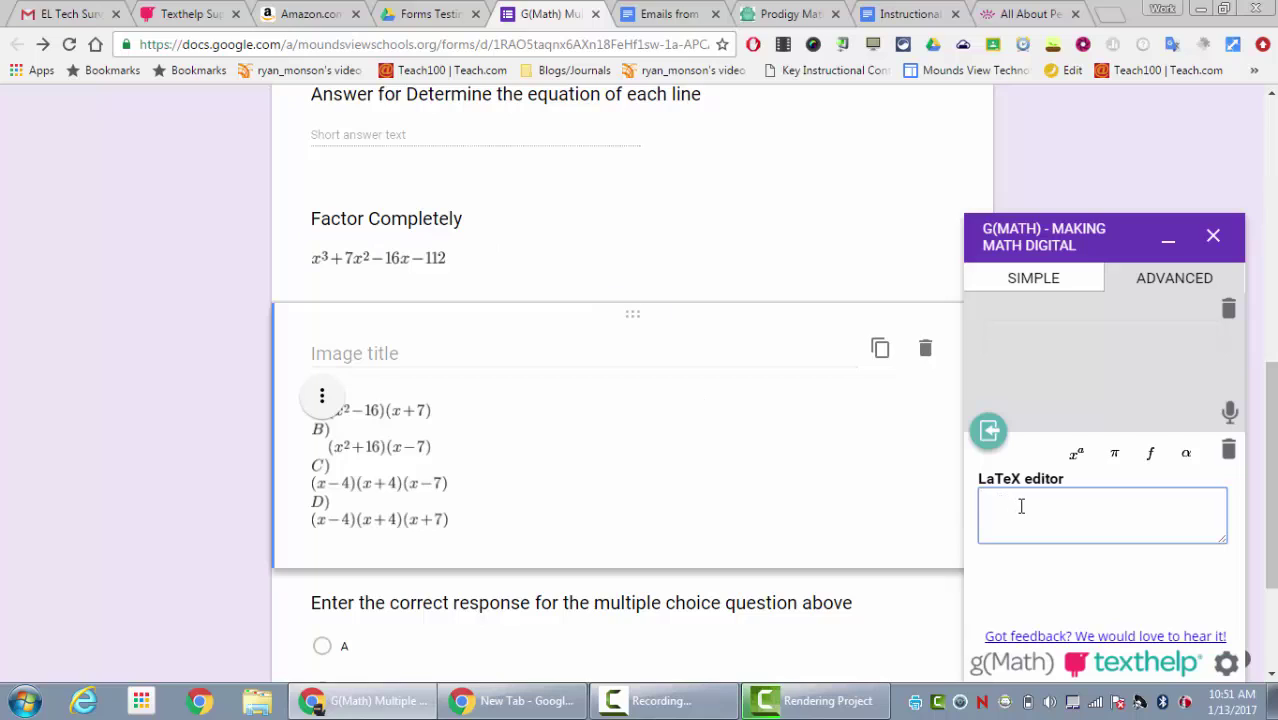
pyautogui.write('x^3')
pyautogui.write('+7x^2-16x-112')
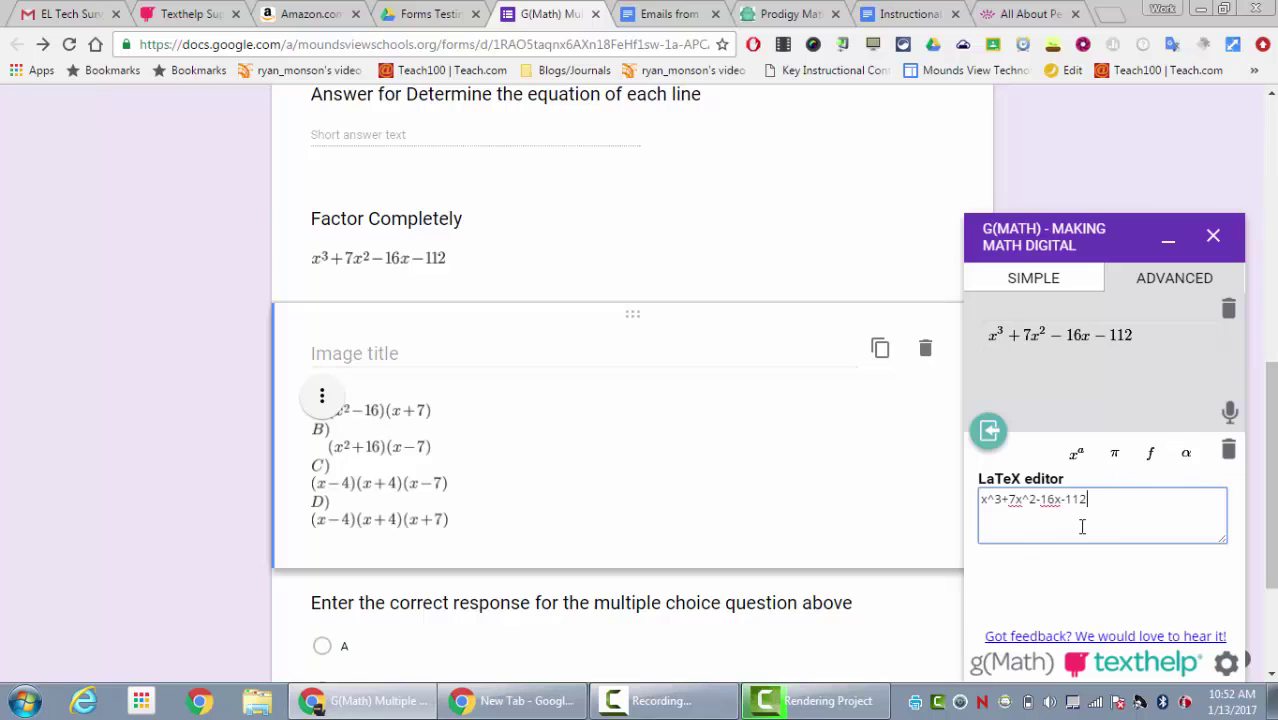
pyautogui.scroll(-3, 505, 439)
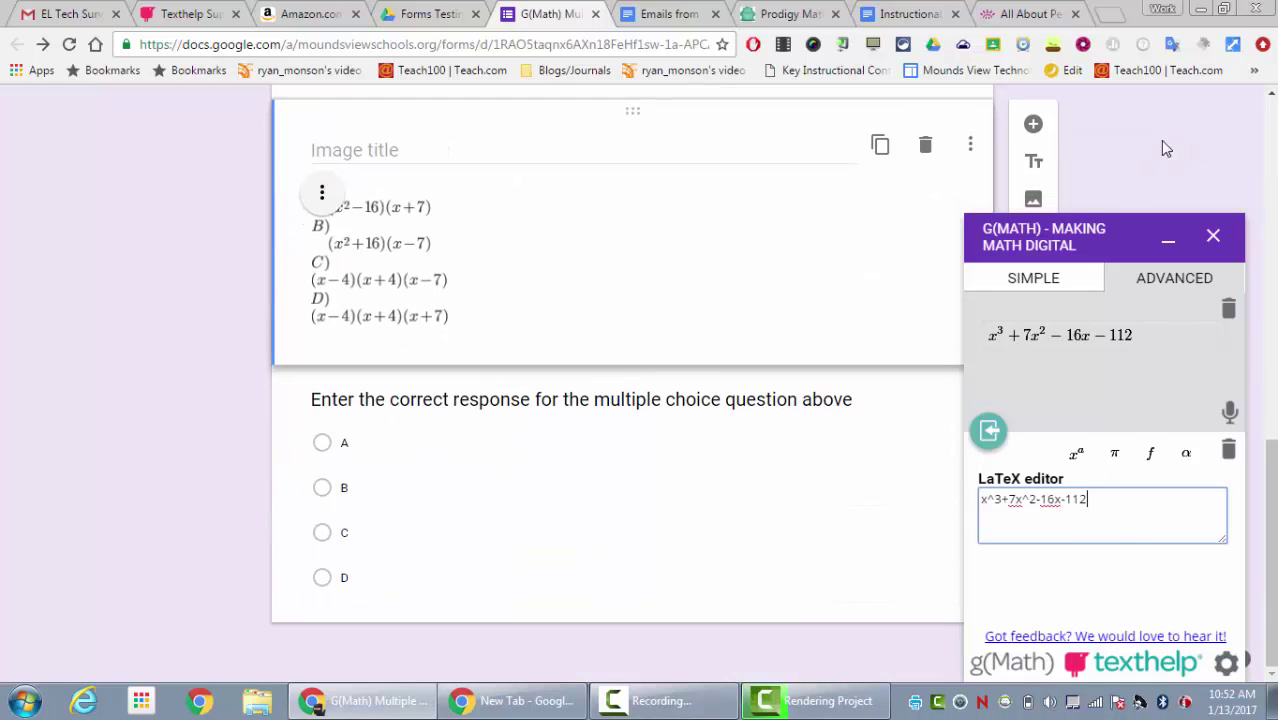
# Step: Add a question below the answer-choices image, drag it into place, and paste 'Factor Completely' as its title
pyautogui.click(1034, 128)
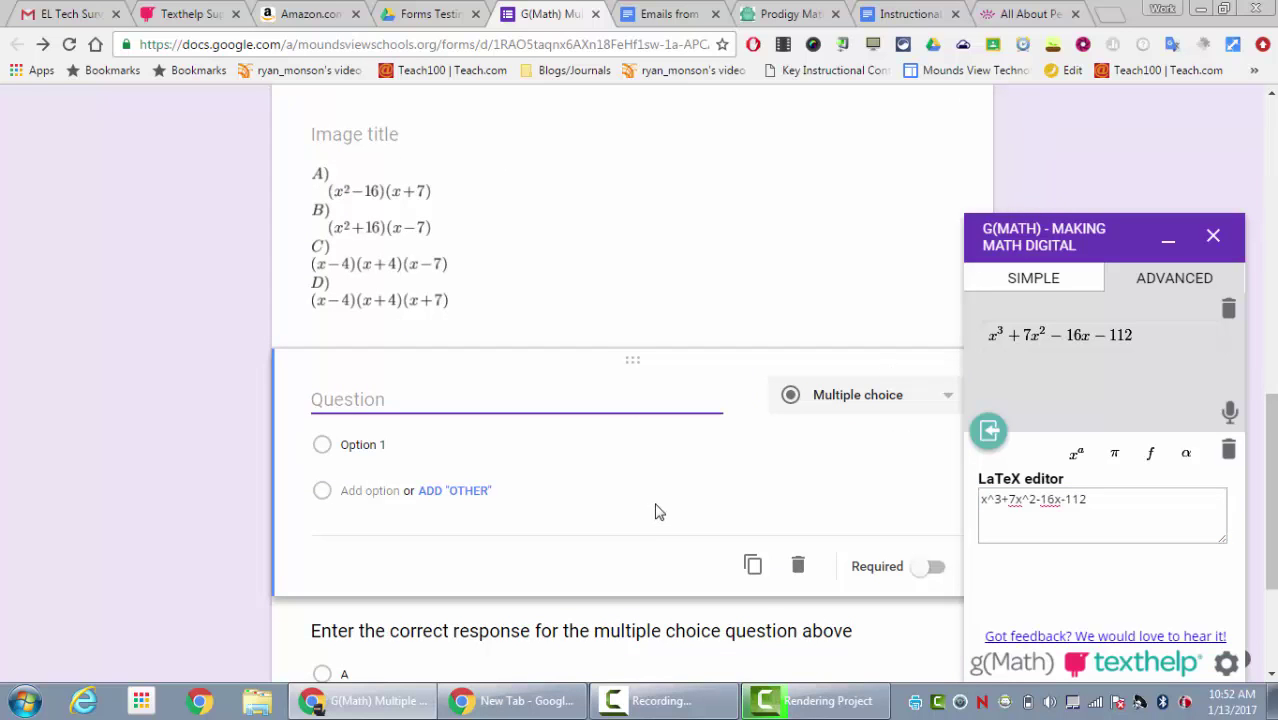
pyautogui.scroll(-1, 656, 513)
pyautogui.moveTo(661, 265); pyautogui.dragTo(628, 345)
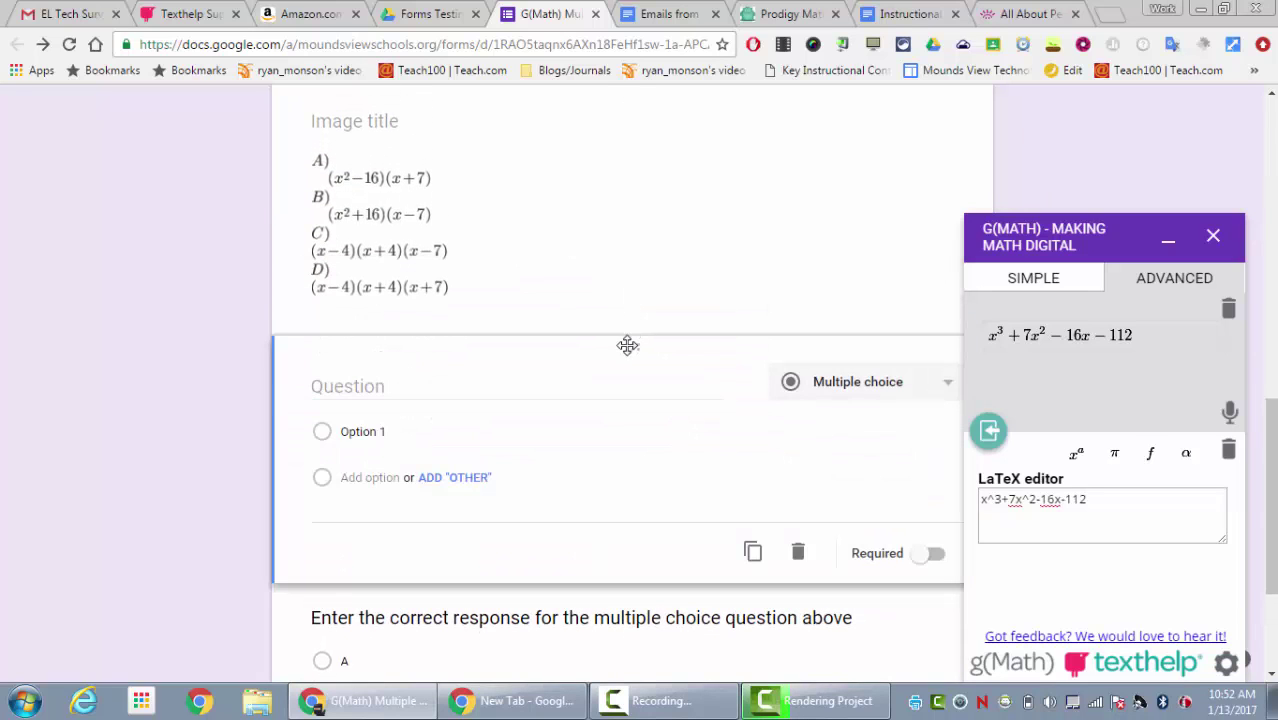
pyautogui.click(389, 386)
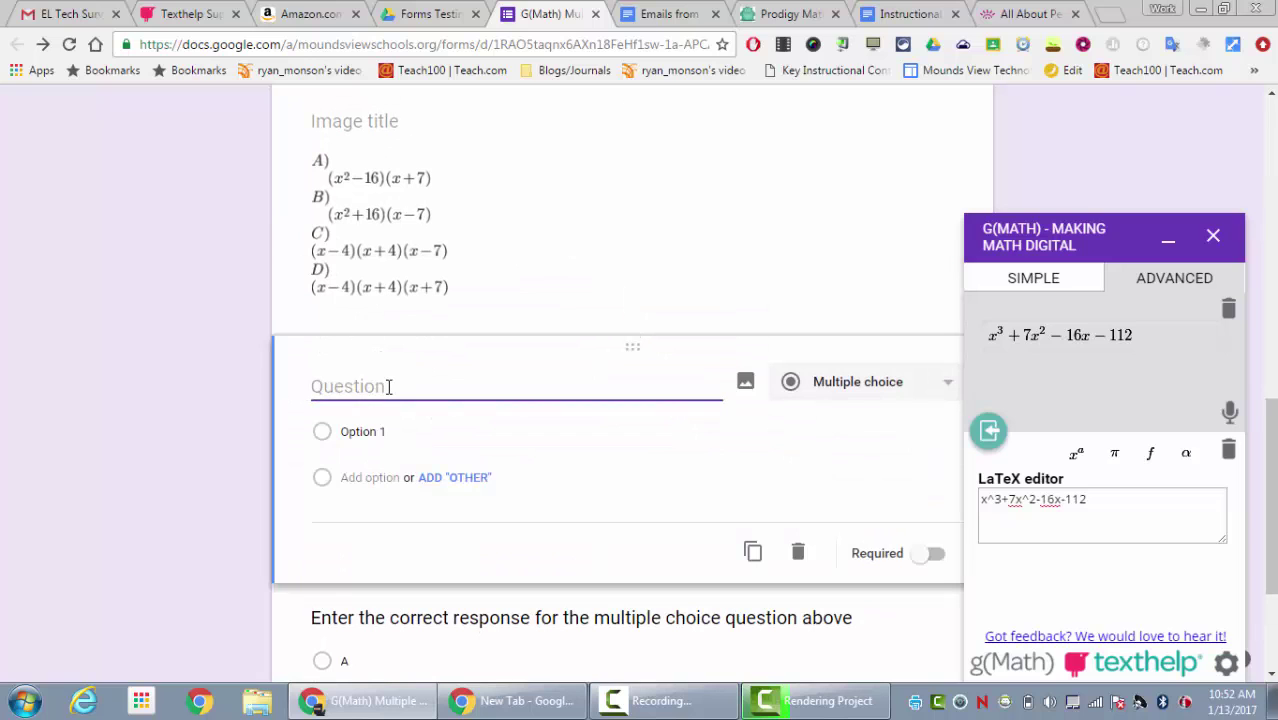
pyautogui.scroll(4, 391, 382)
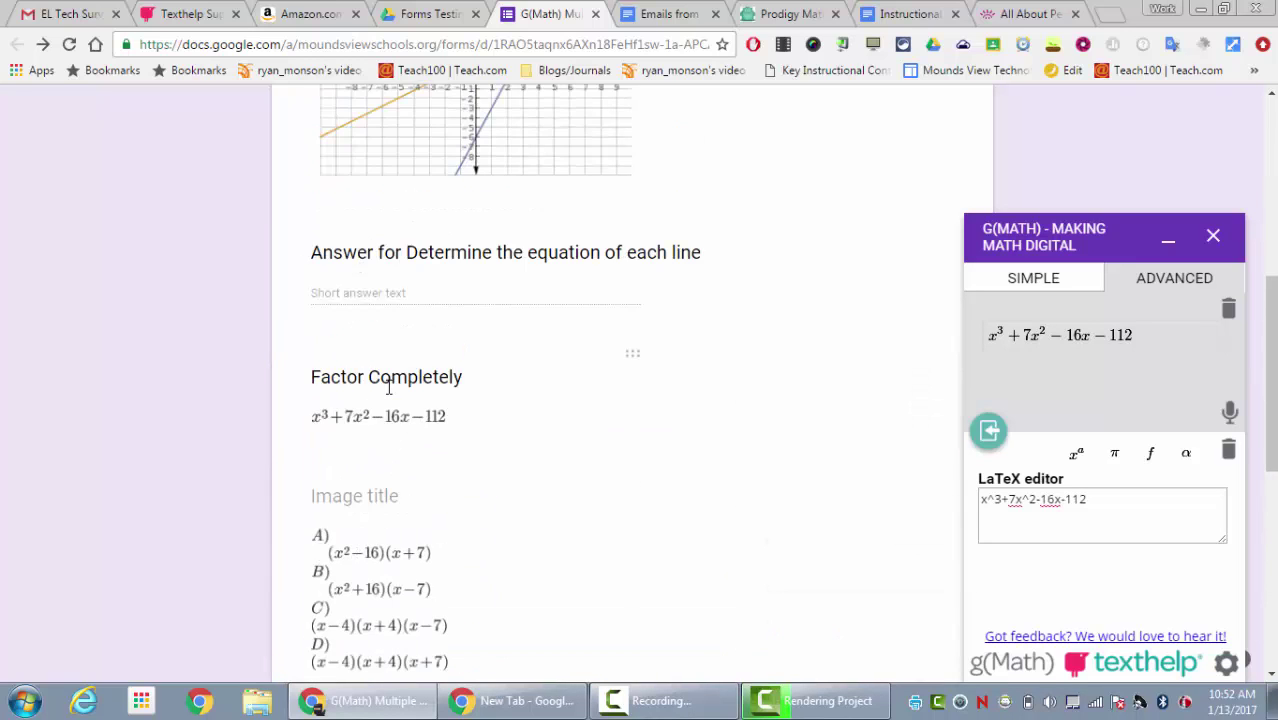
pyautogui.scroll(-5, 391, 392)
pyautogui.write('Factor Completely')
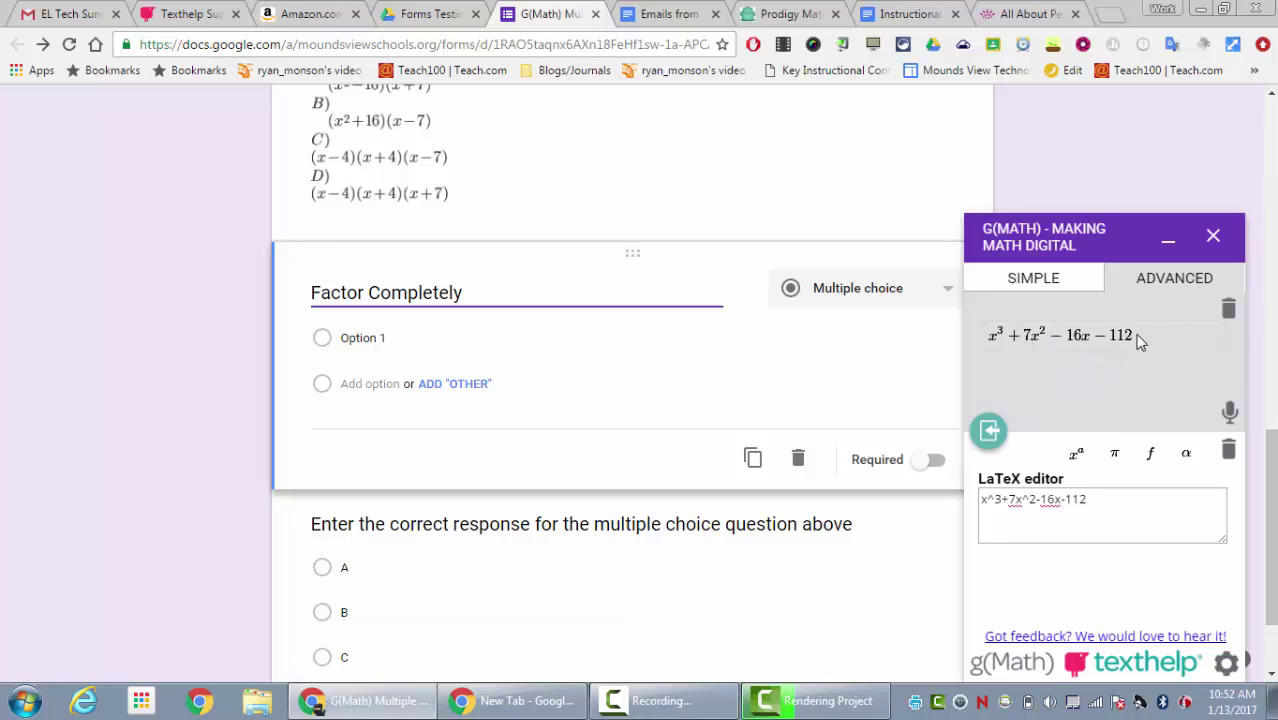
pyautogui.rightClick(1044, 335)
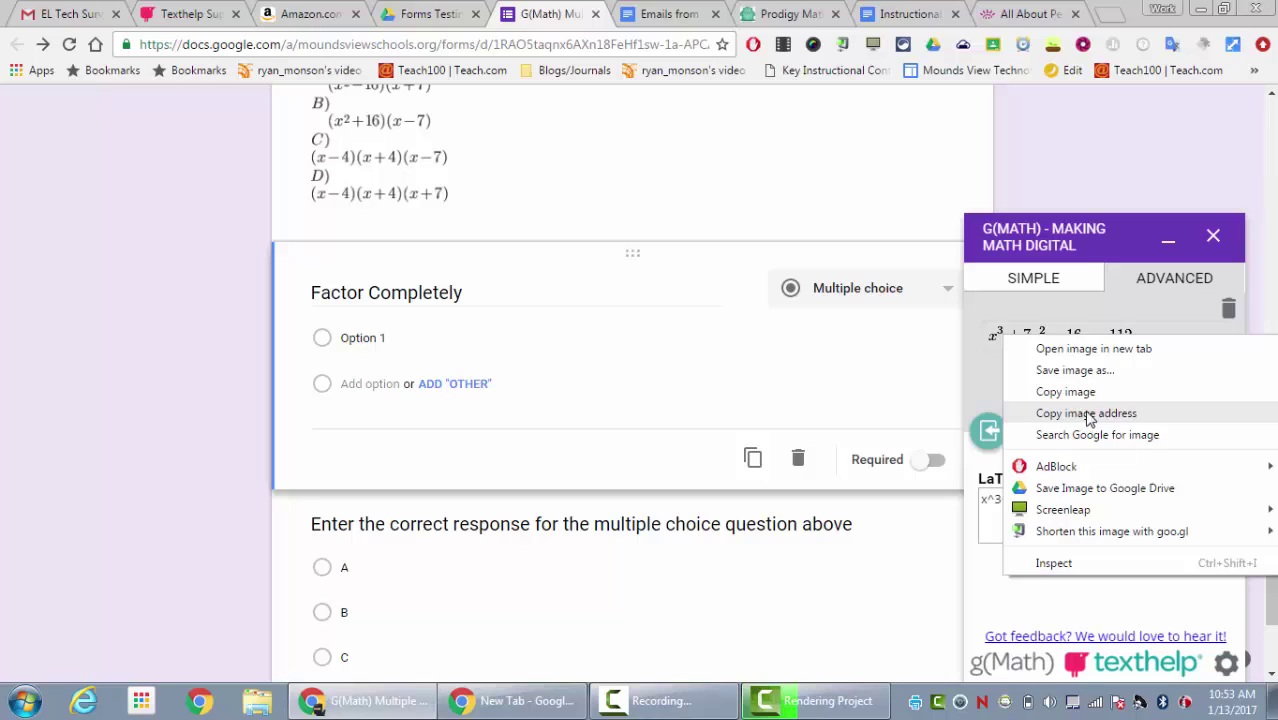
pyautogui.click(1084, 414)
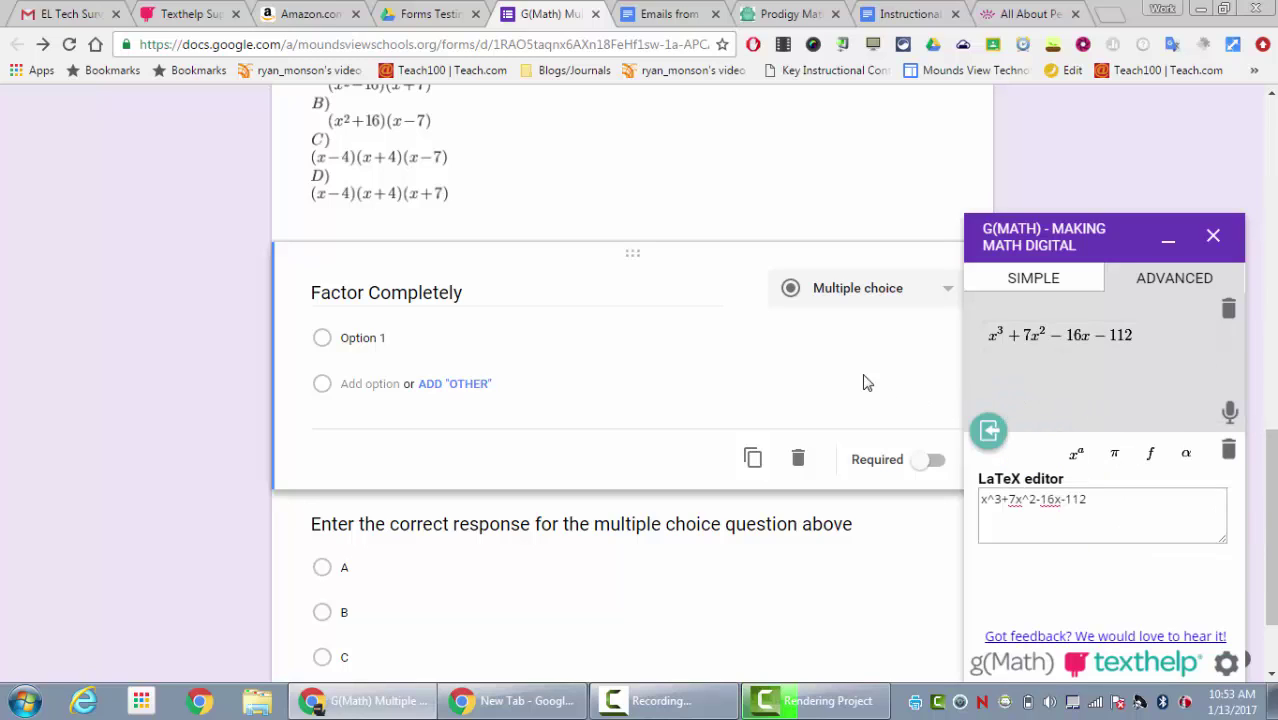
# Step: Insert the x³+7x²−16x−112 equation image under the question title from its pasted g(Math) URL
pyautogui.moveTo(724, 300)
pyautogui.click(746, 291)
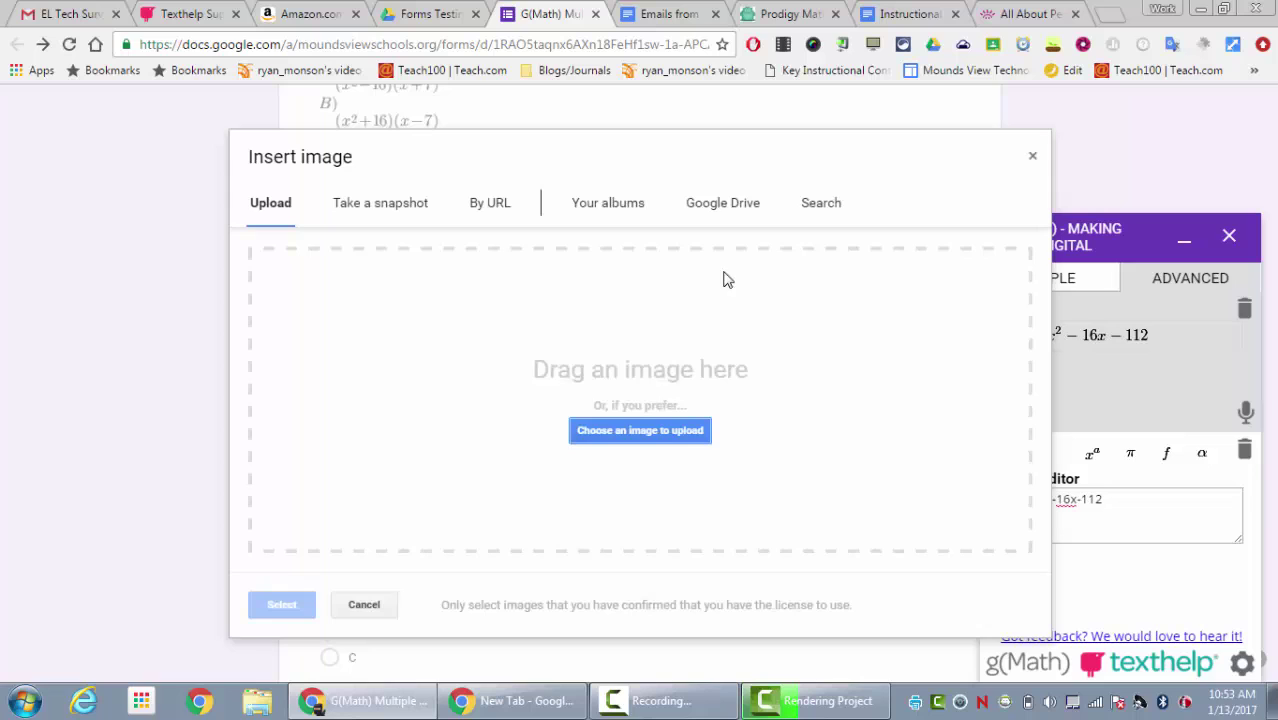
pyautogui.click(489, 210)
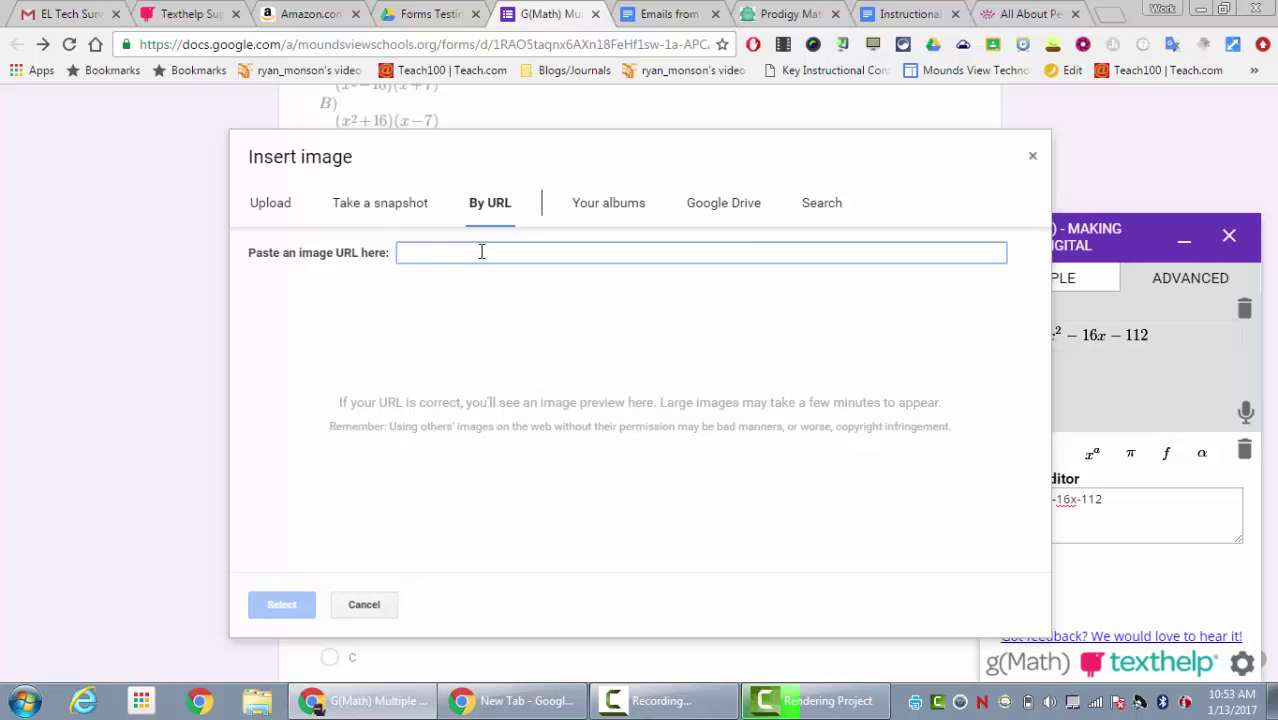
pyautogui.write('https://api.gmath.guru/cgi-bin/gmath?x%5E3%2B7x%5E2-16x-112')
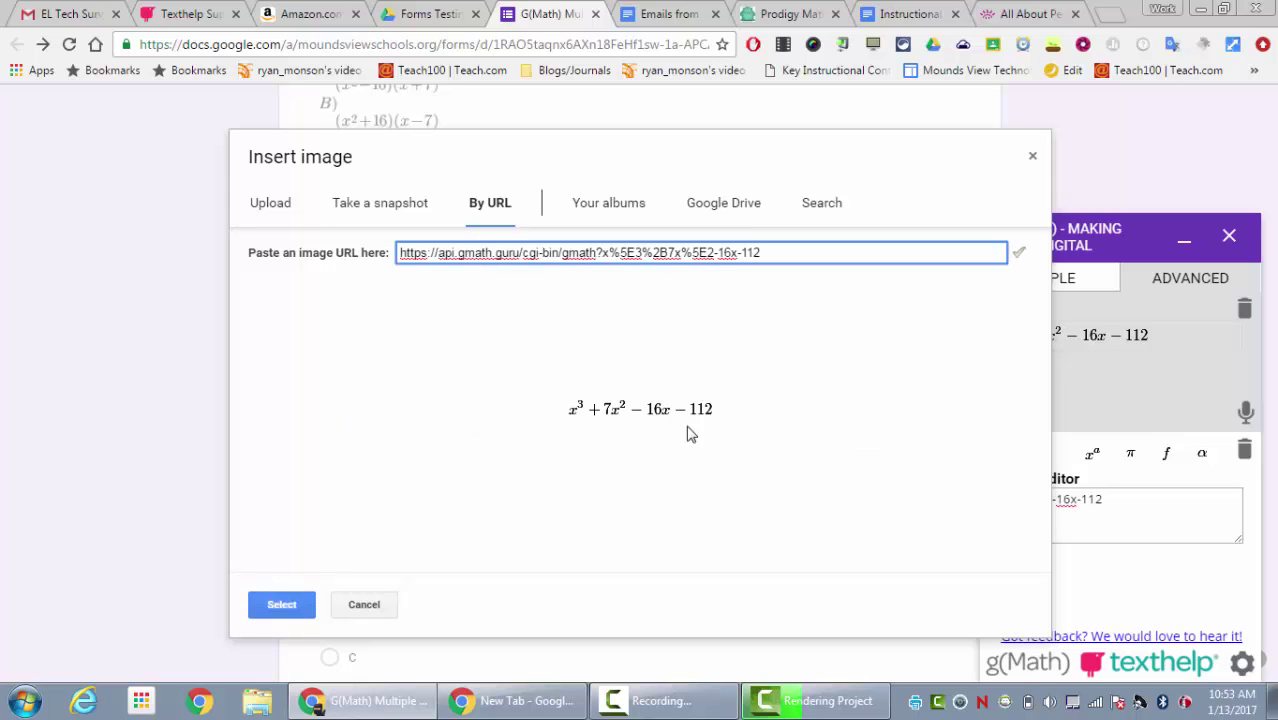
pyautogui.click(281, 604)
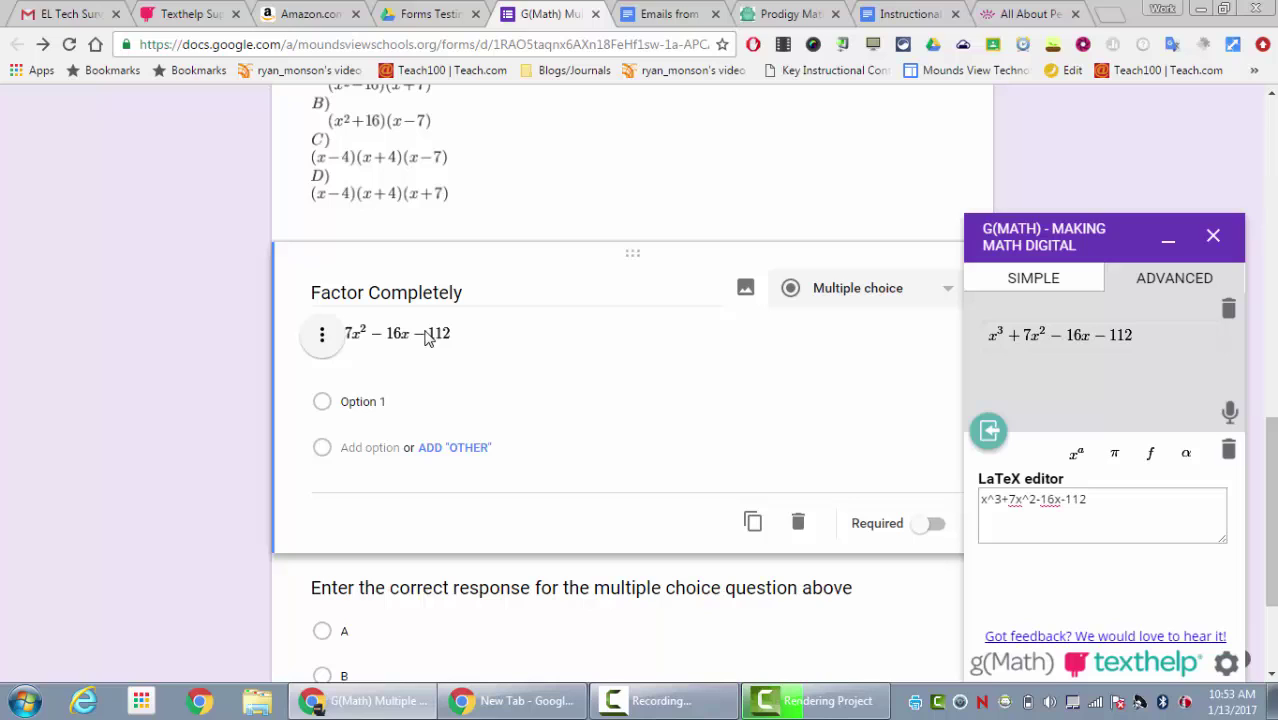
# Step: Label Option 1 as A and add three more options labelled B, C and D
pyautogui.click(396, 403)
pyautogui.write('A')
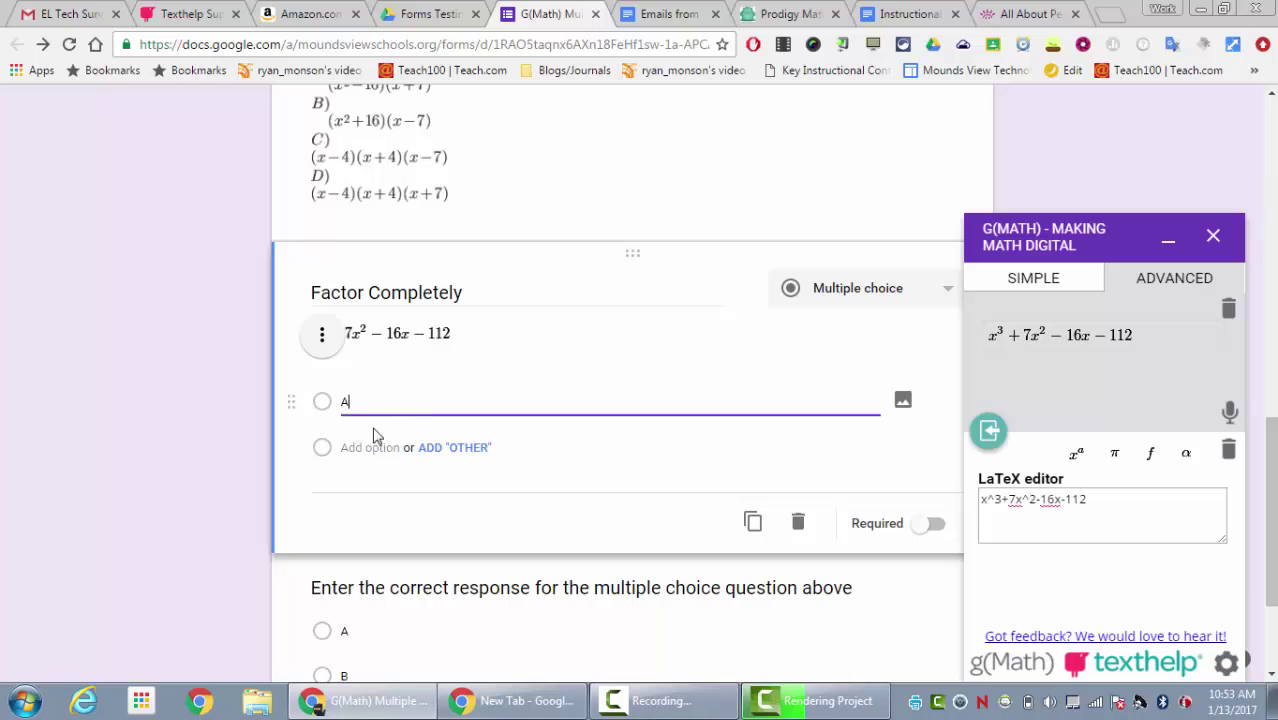
pyautogui.click(350, 448)
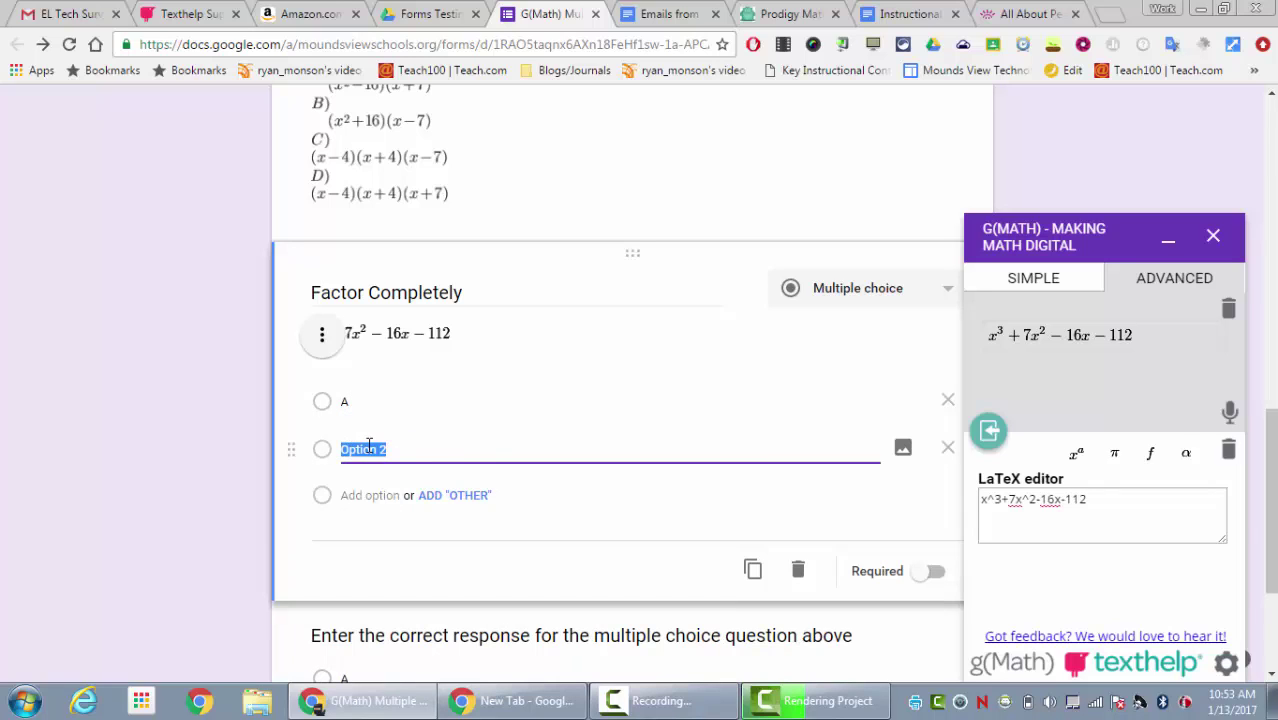
pyautogui.write('B')
pyautogui.click(356, 496)
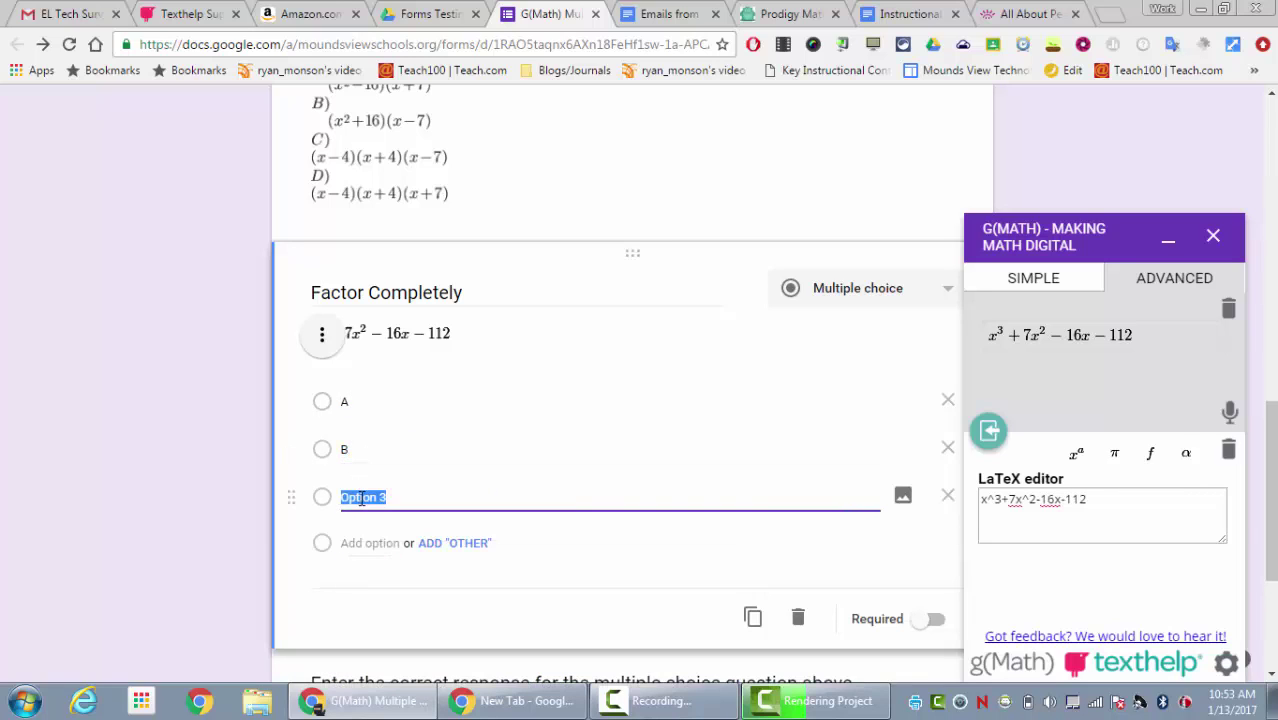
pyautogui.write('C')
pyautogui.click(362, 542)
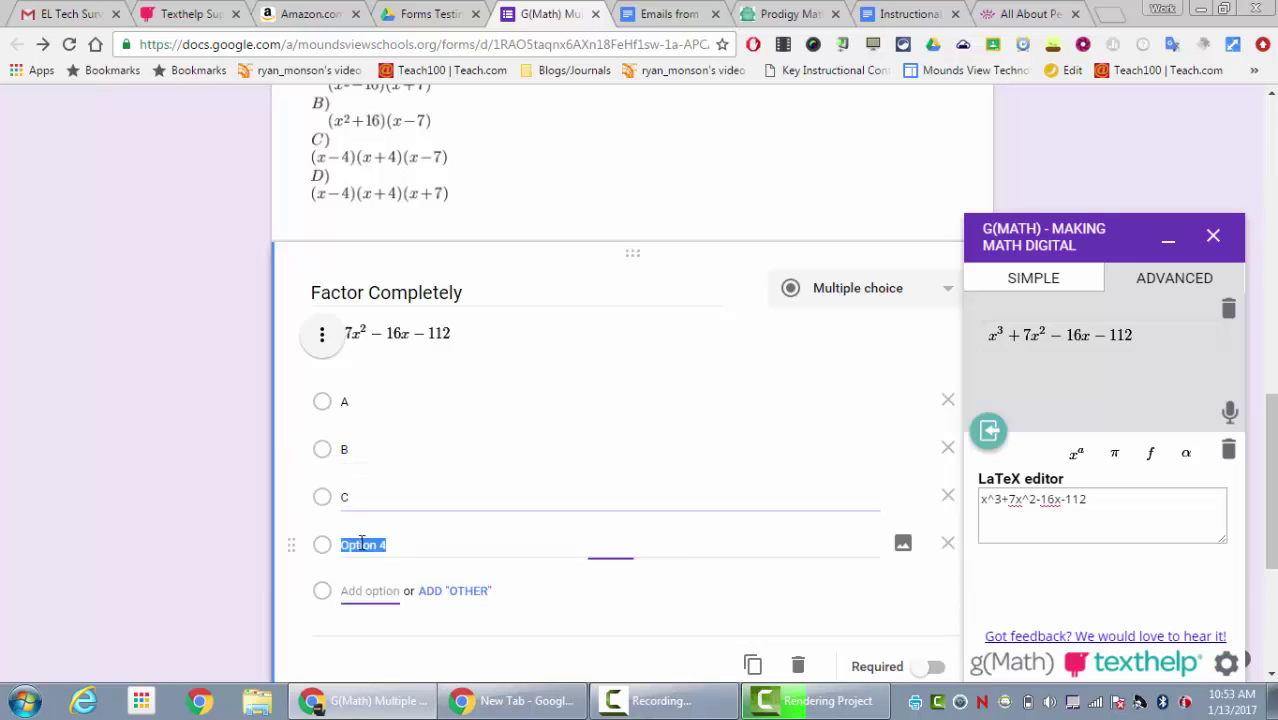
pyautogui.write('D')
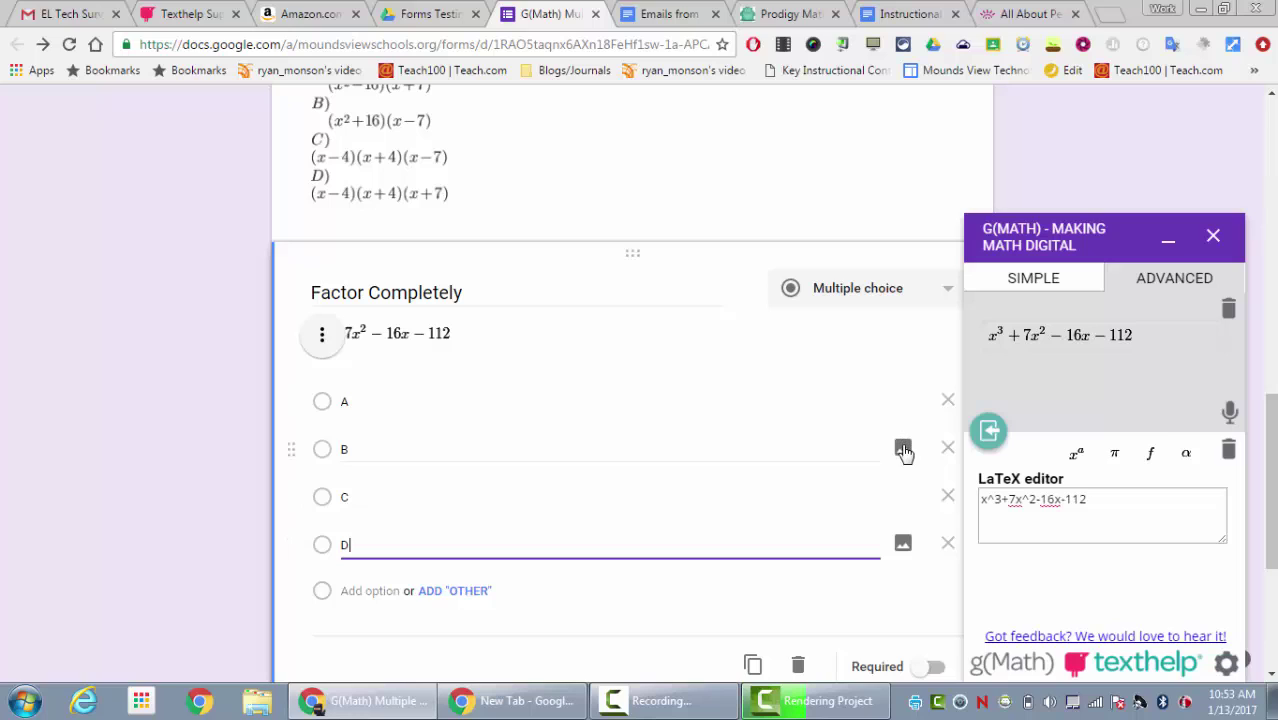
# Step: Replace the LaTeX with (x^2-16)+(x+7) and copy the rendered image's address
pyautogui.tripleClick(1100, 505)
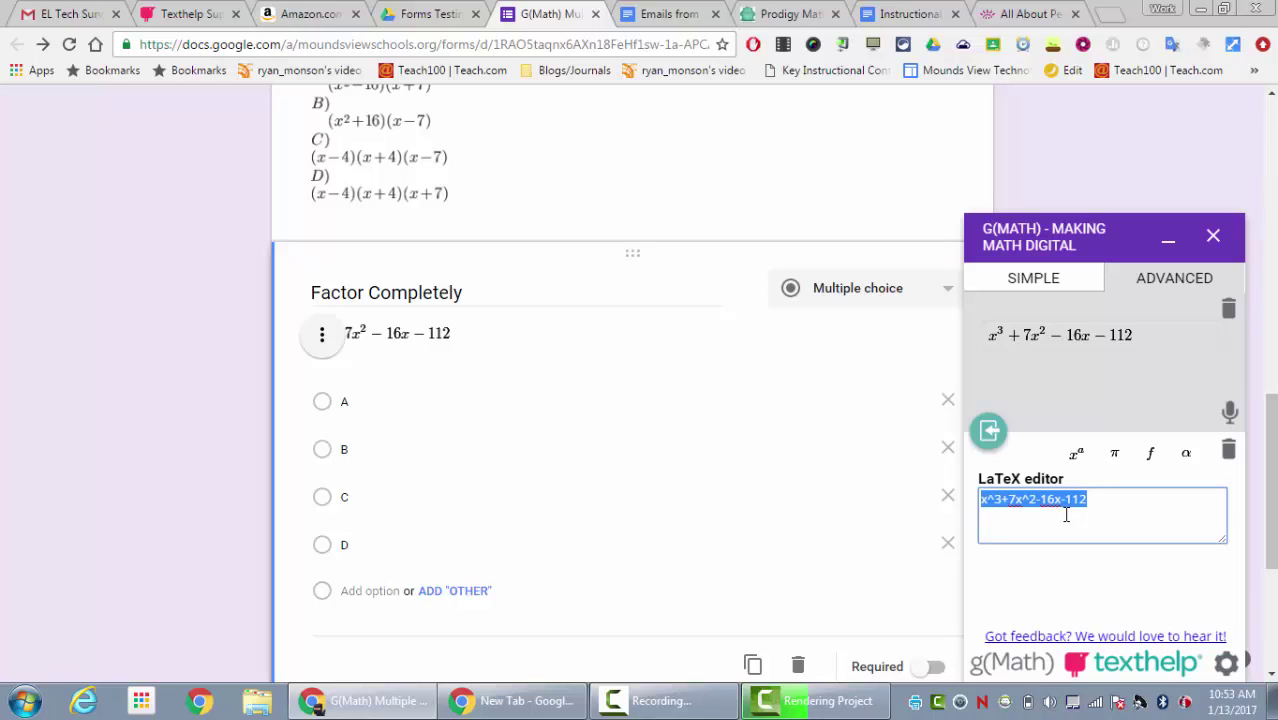
pyautogui.write('(x^')
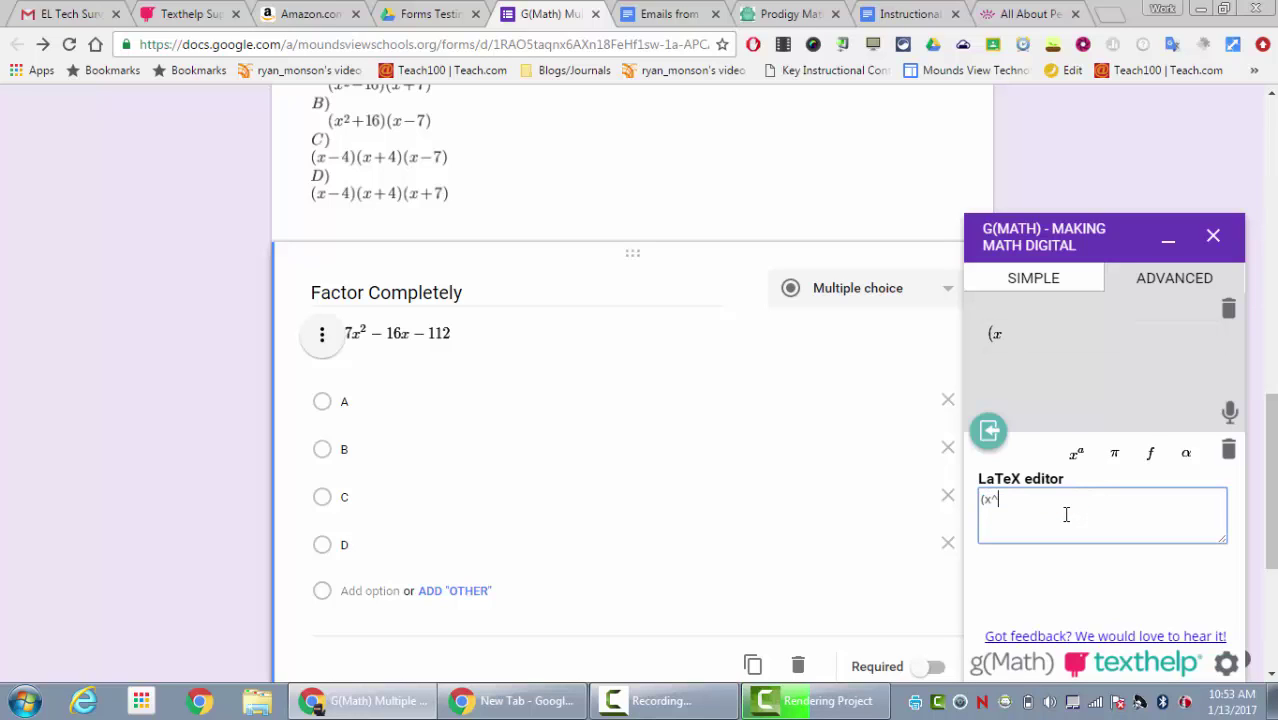
pyautogui.write('2-16)+(x+7)')
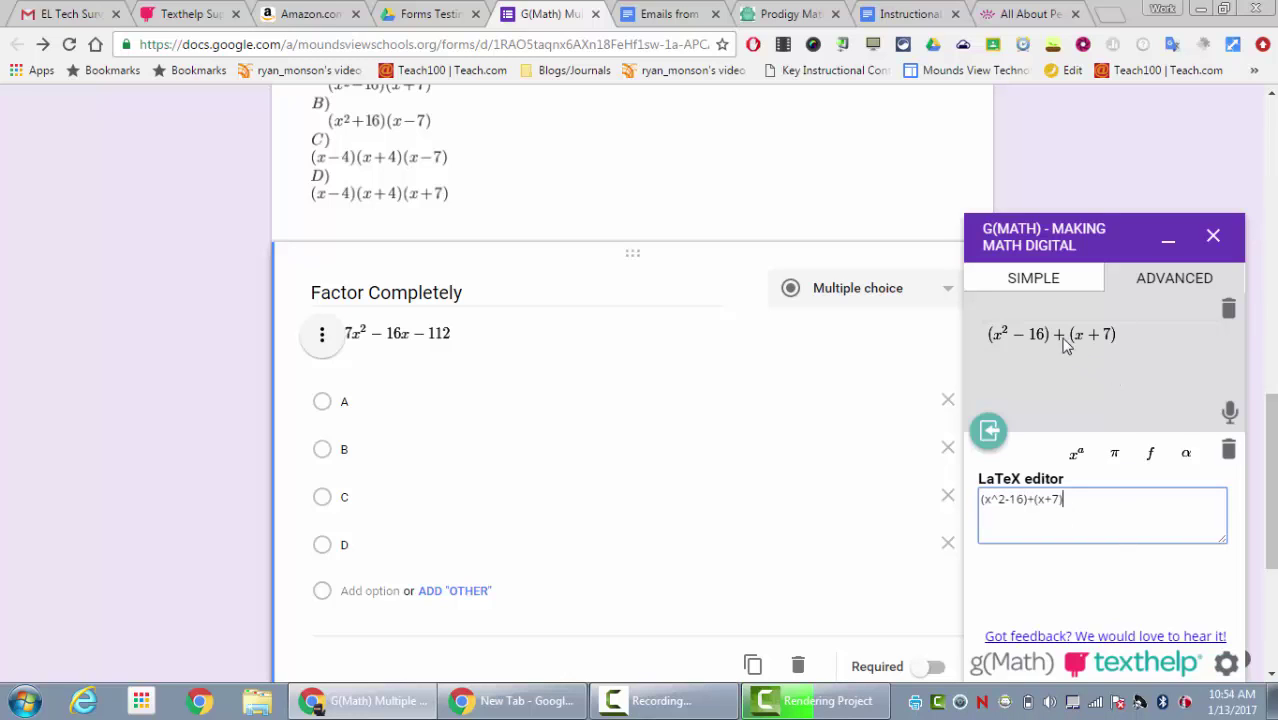
pyautogui.rightClick(1062, 341)
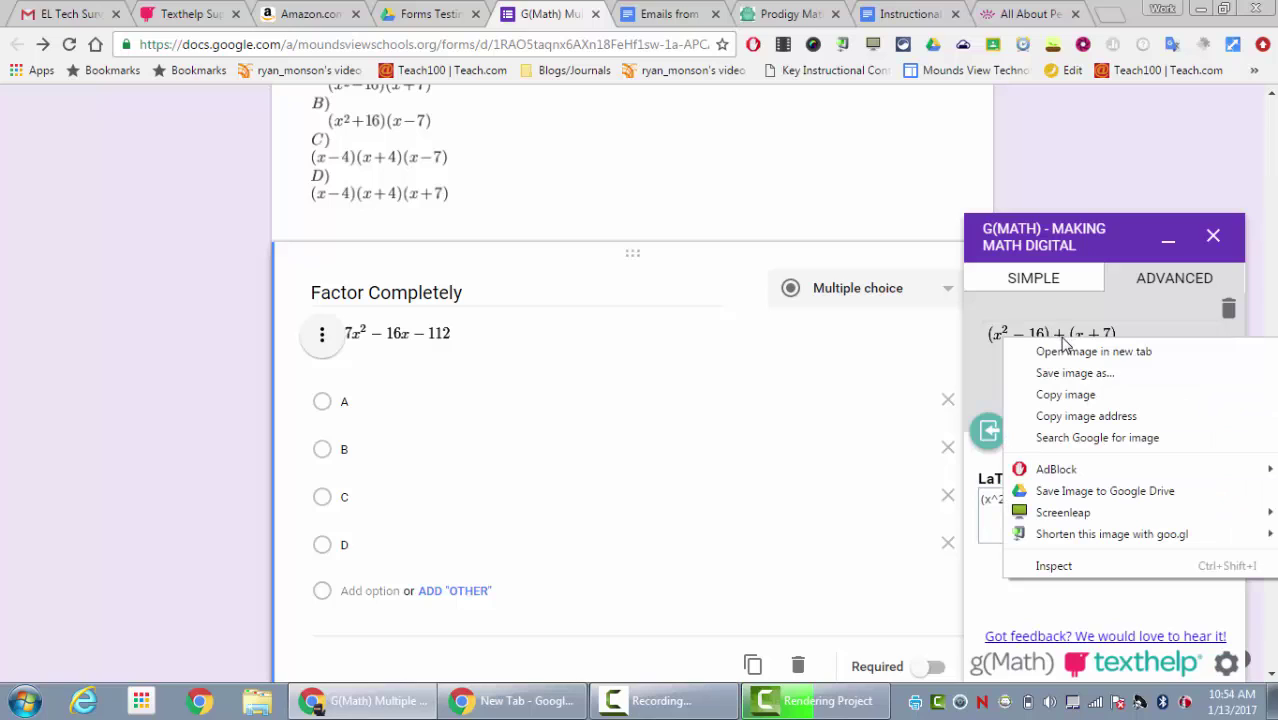
pyautogui.click(1087, 416)
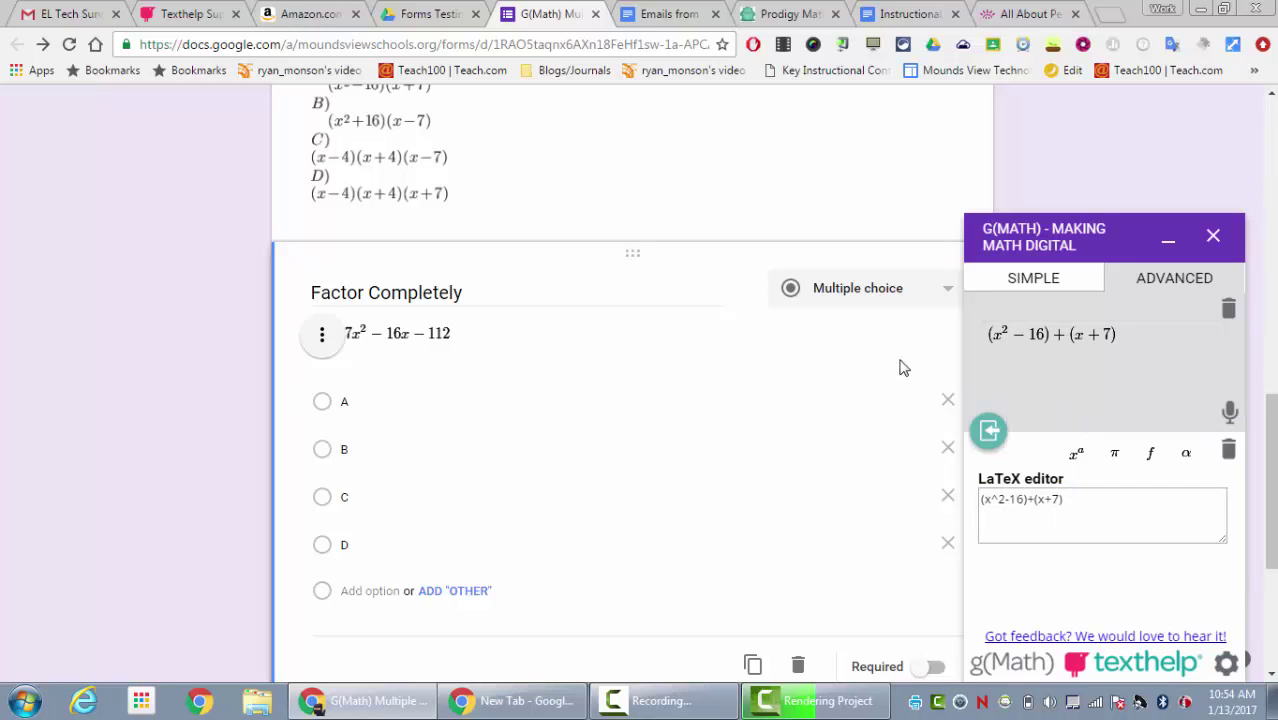
# Step: Attach the (x²−16)+(x+7) equation image to answer choice A by pasting its URL
pyautogui.click(903, 402)
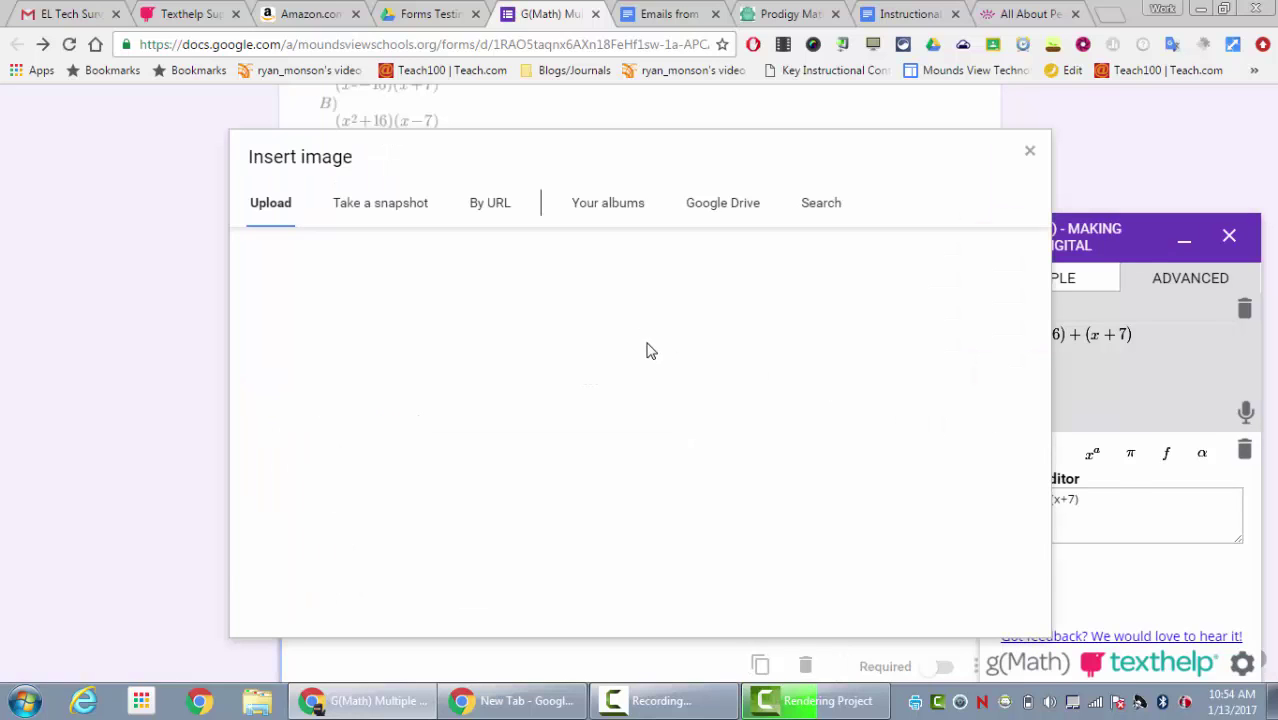
pyautogui.click(495, 208)
pyautogui.hotkey('ctrl', 'v')
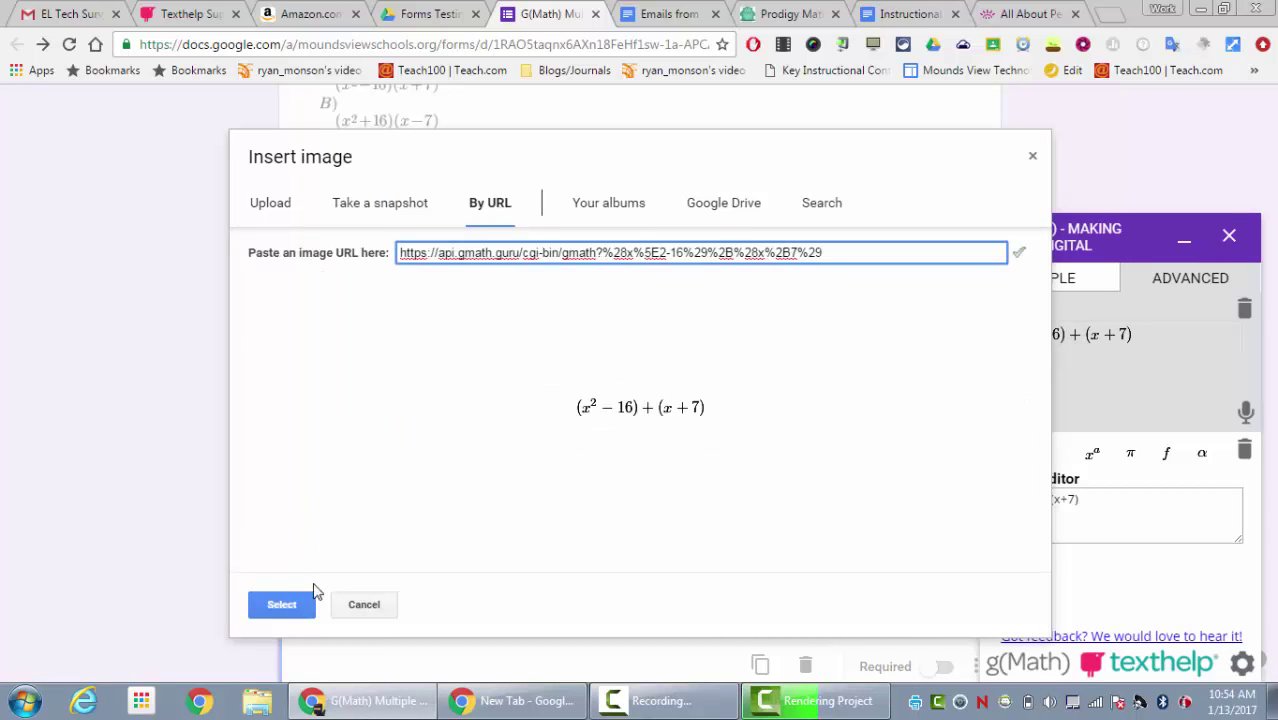
pyautogui.click(285, 604)
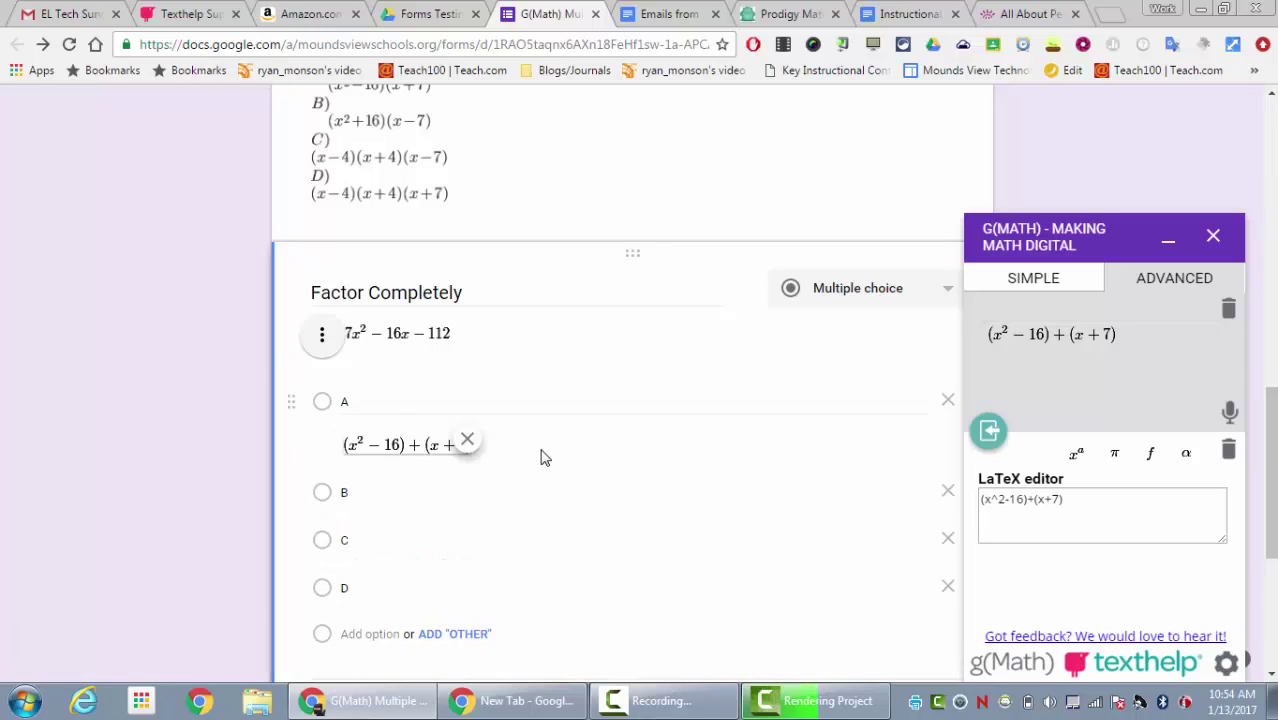
pyautogui.click(1084, 494)
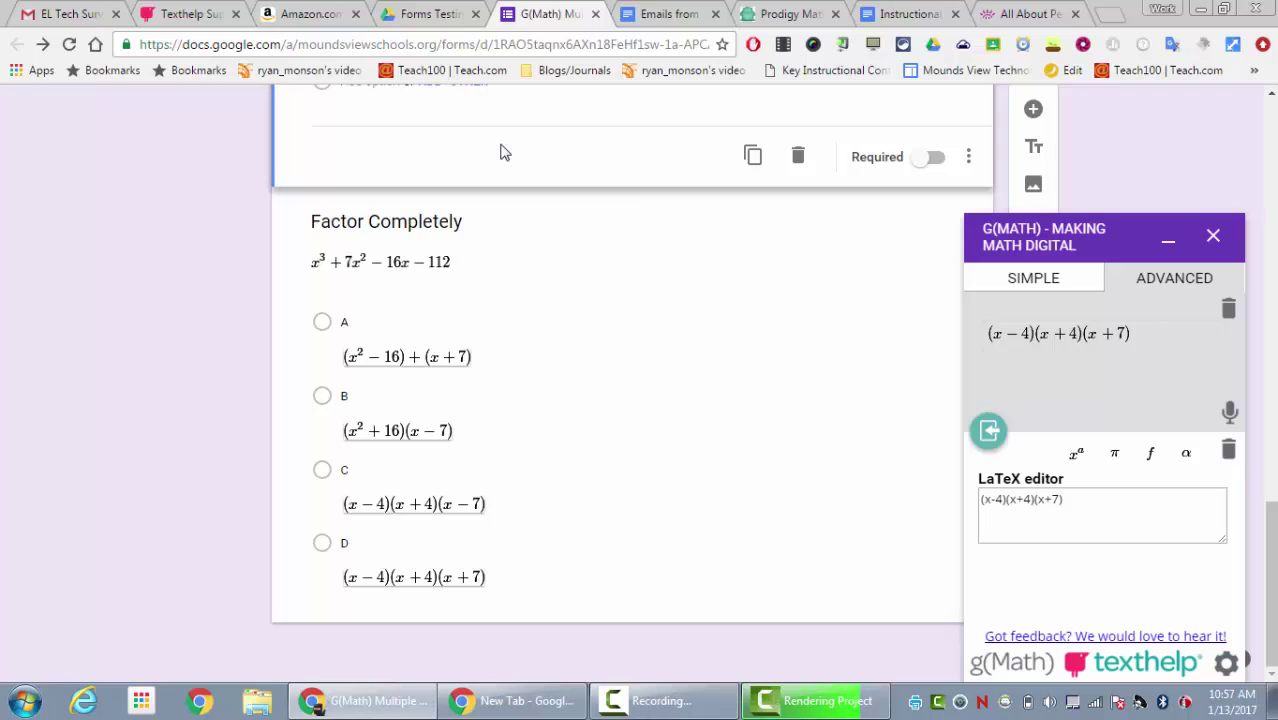
pyautogui.scroll(15, 504, 152)
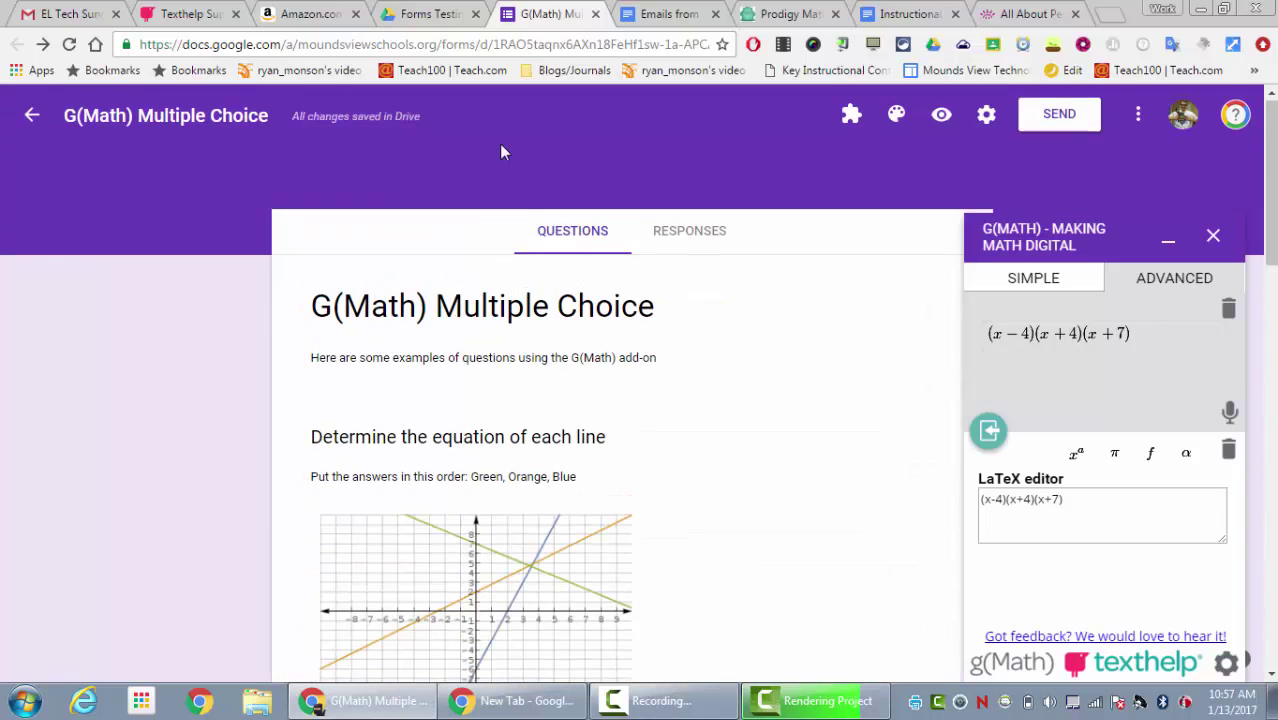
pyautogui.scroll(-3, 503, 152)
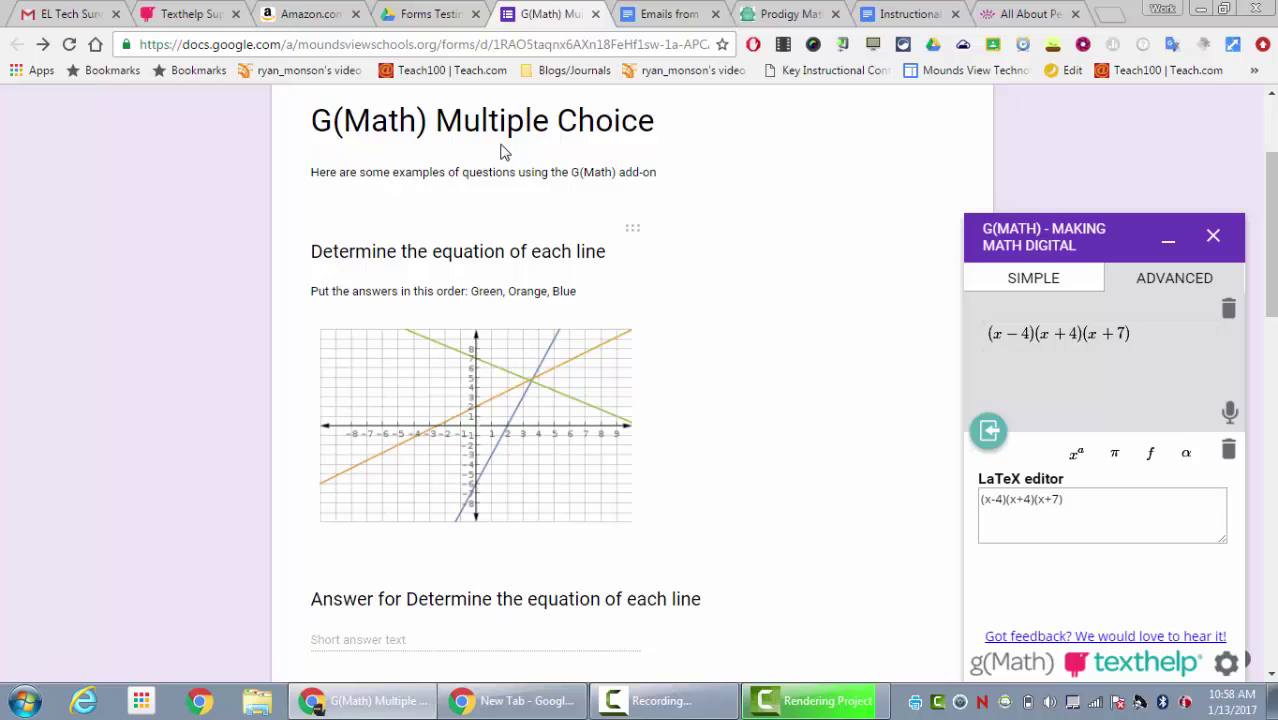
pyautogui.rightClick(1002, 336)
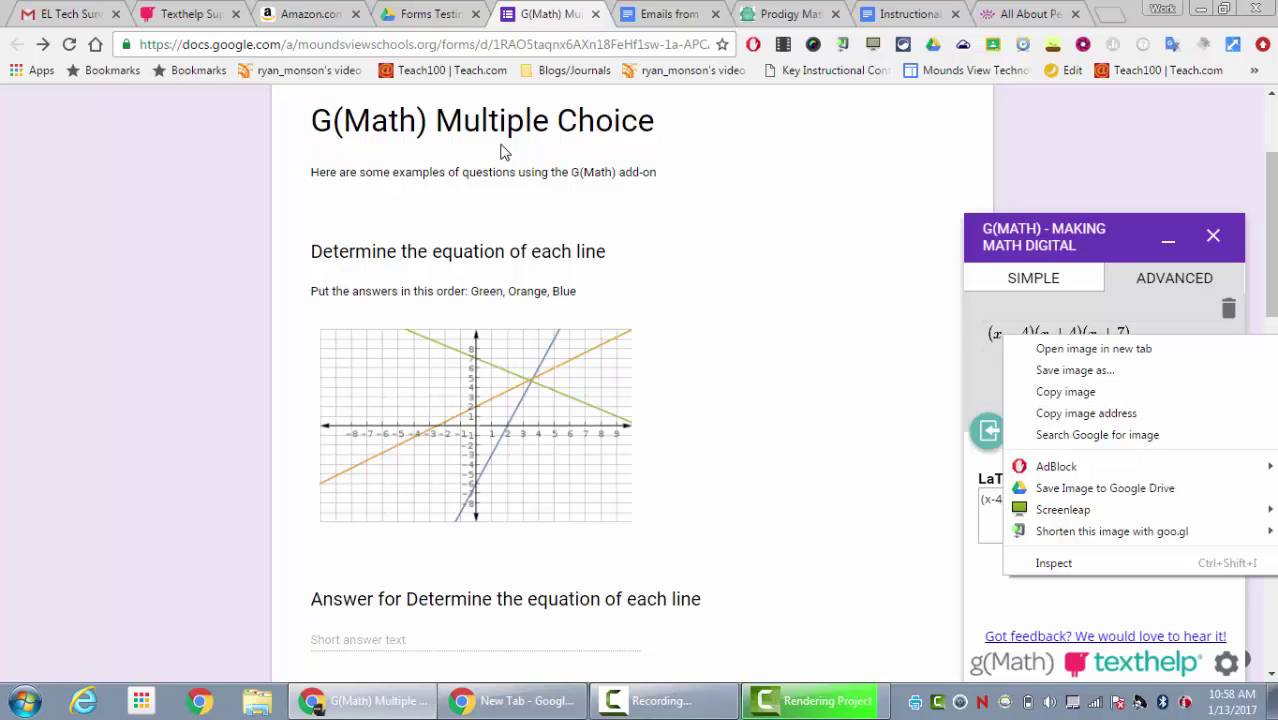
pyautogui.click(503, 152)
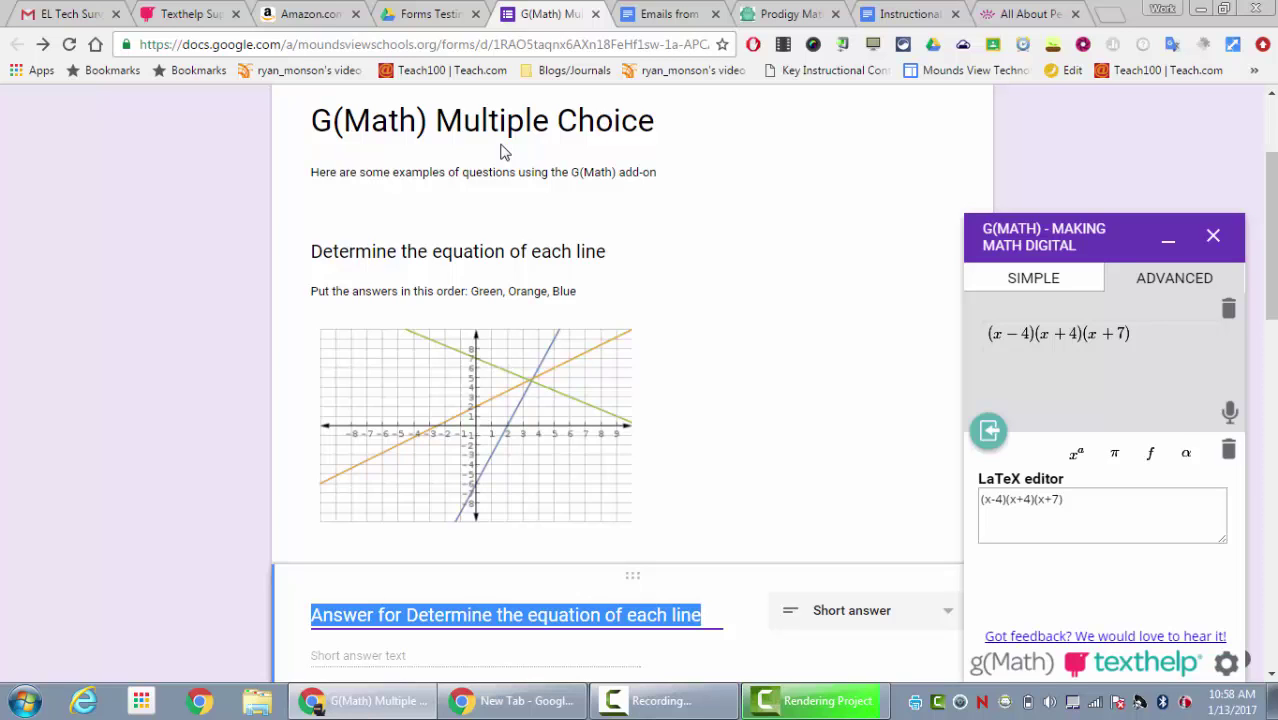
pyautogui.scroll(-5, 503, 152)
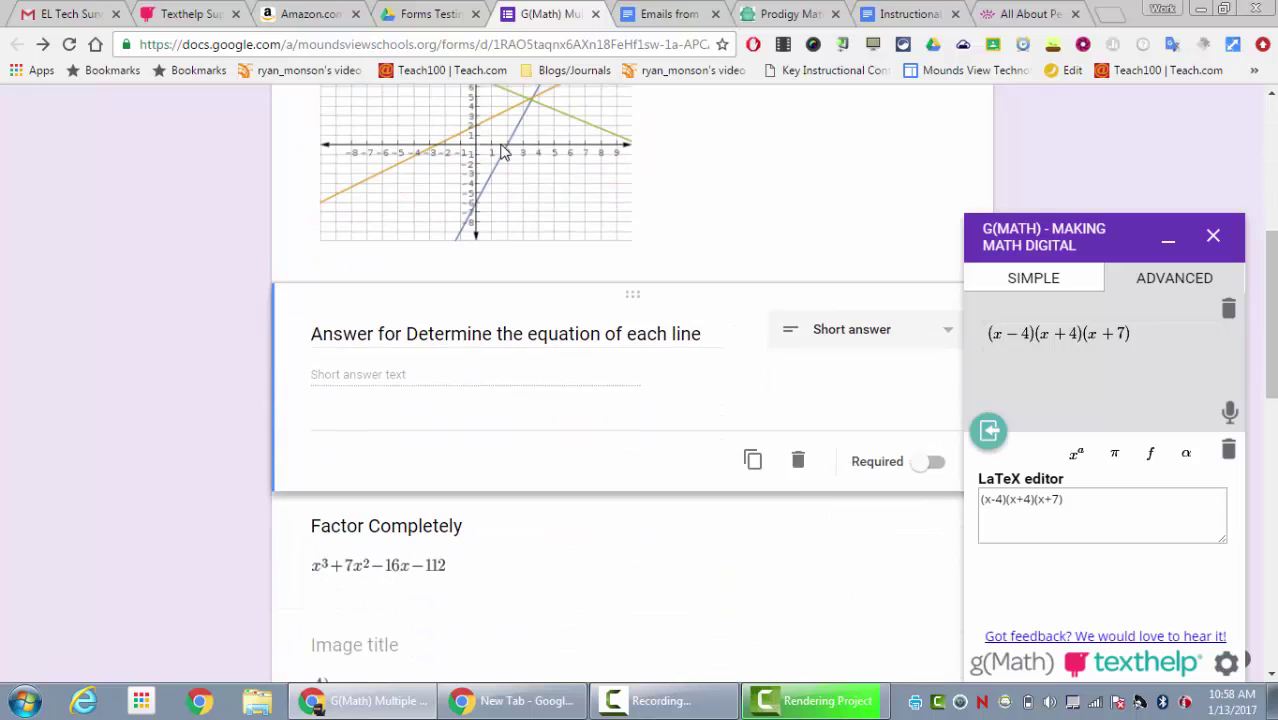
pyautogui.scroll(-7, 503, 152)
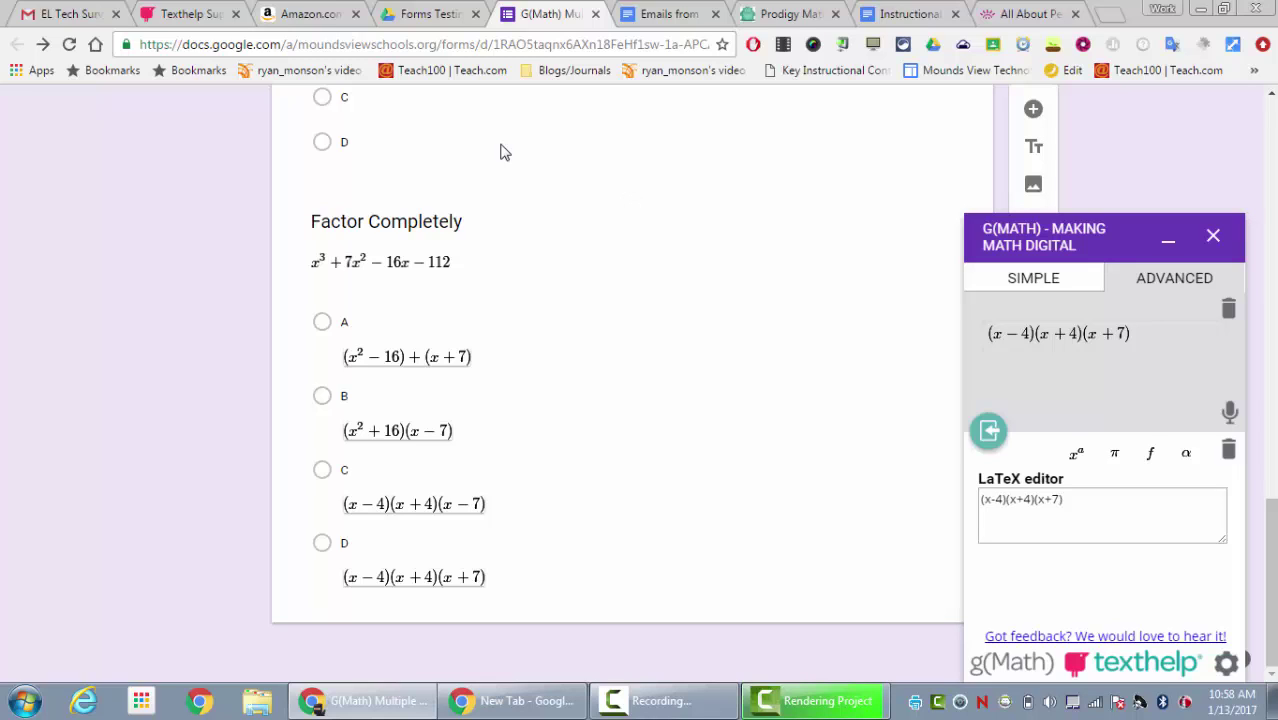
# Step: Reload the editor, preview the form, and choose answer A on Factor Completely
pyautogui.press('F5')
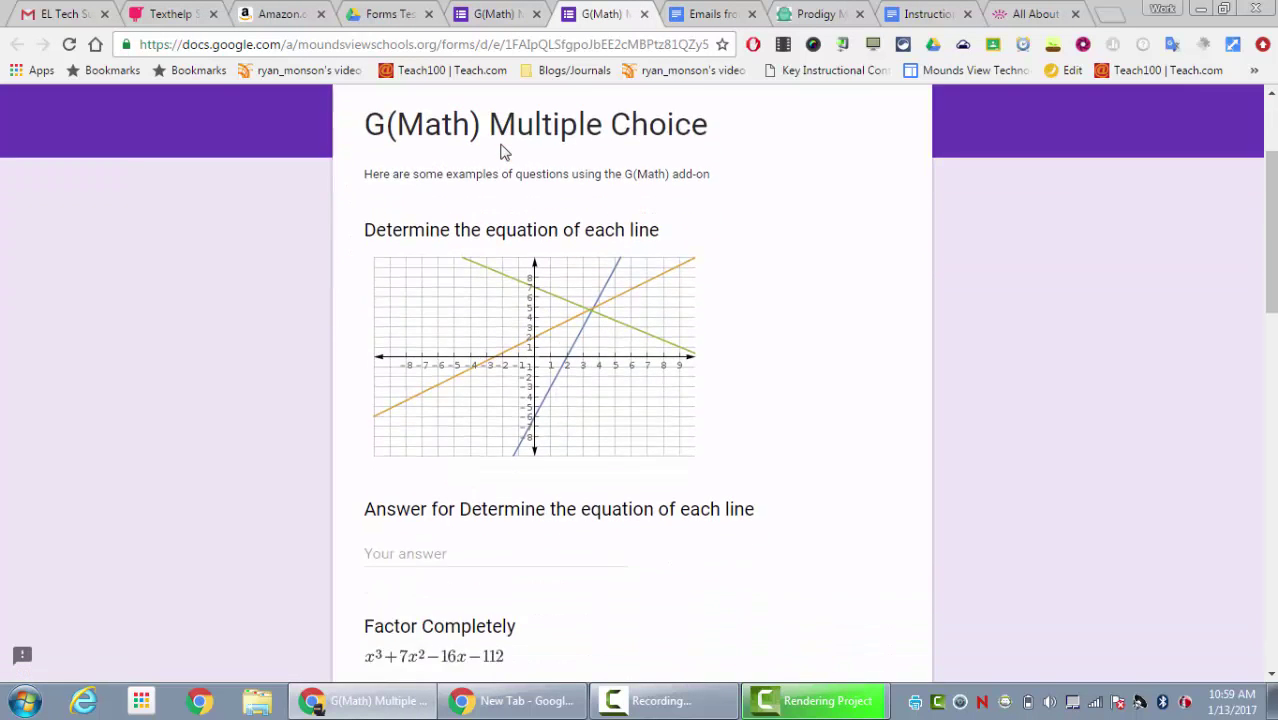
pyautogui.scroll(-4, 504, 150)
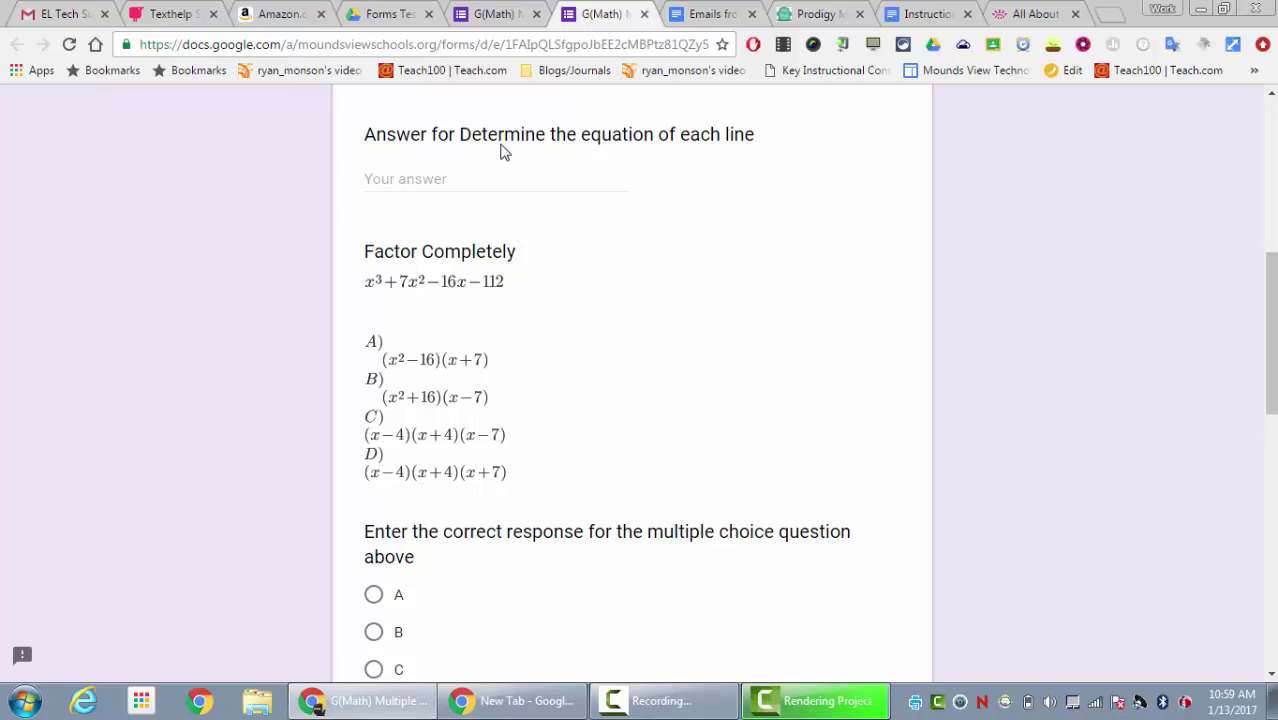
pyautogui.scroll(-1, 503, 150)
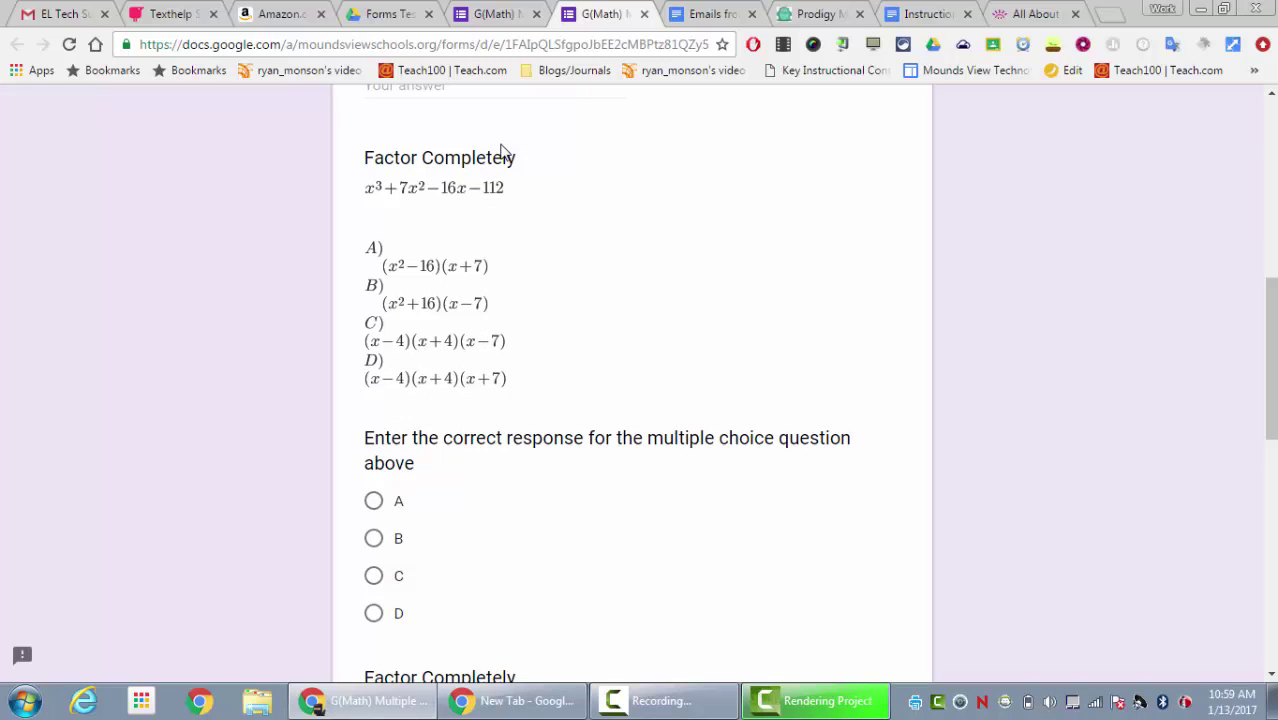
pyautogui.scroll(-6, 503, 150)
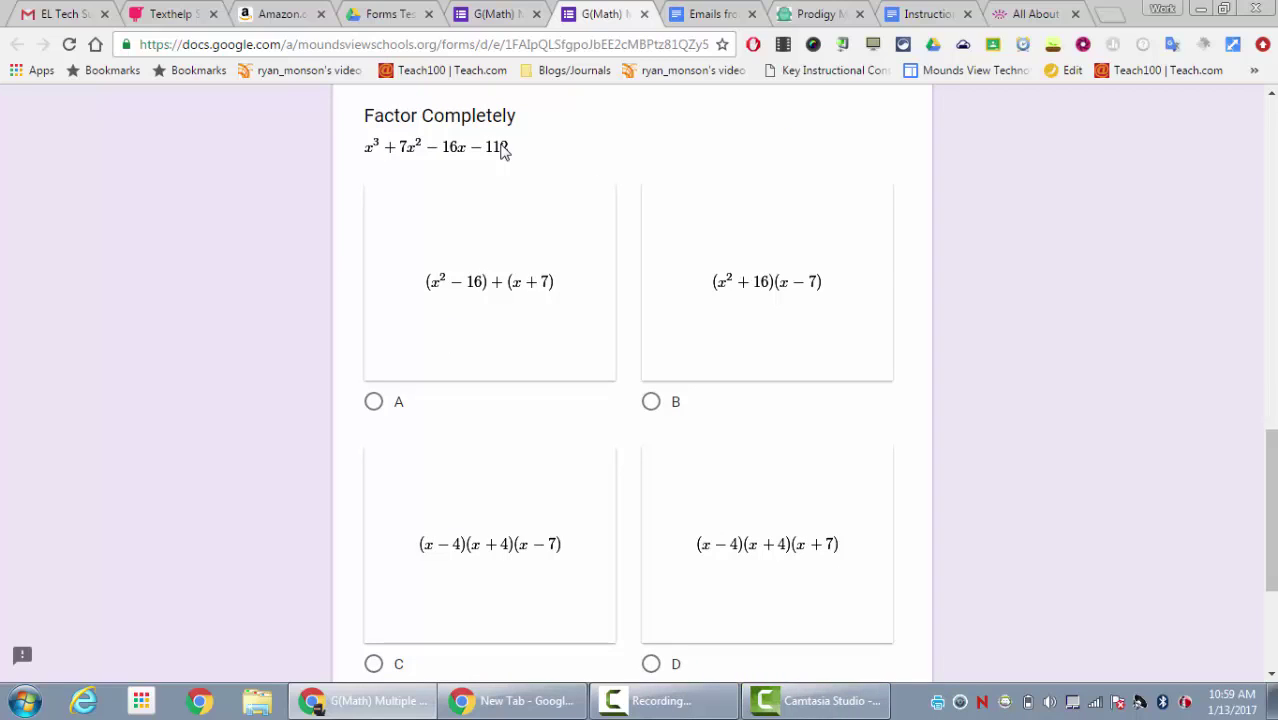
pyautogui.press('space')
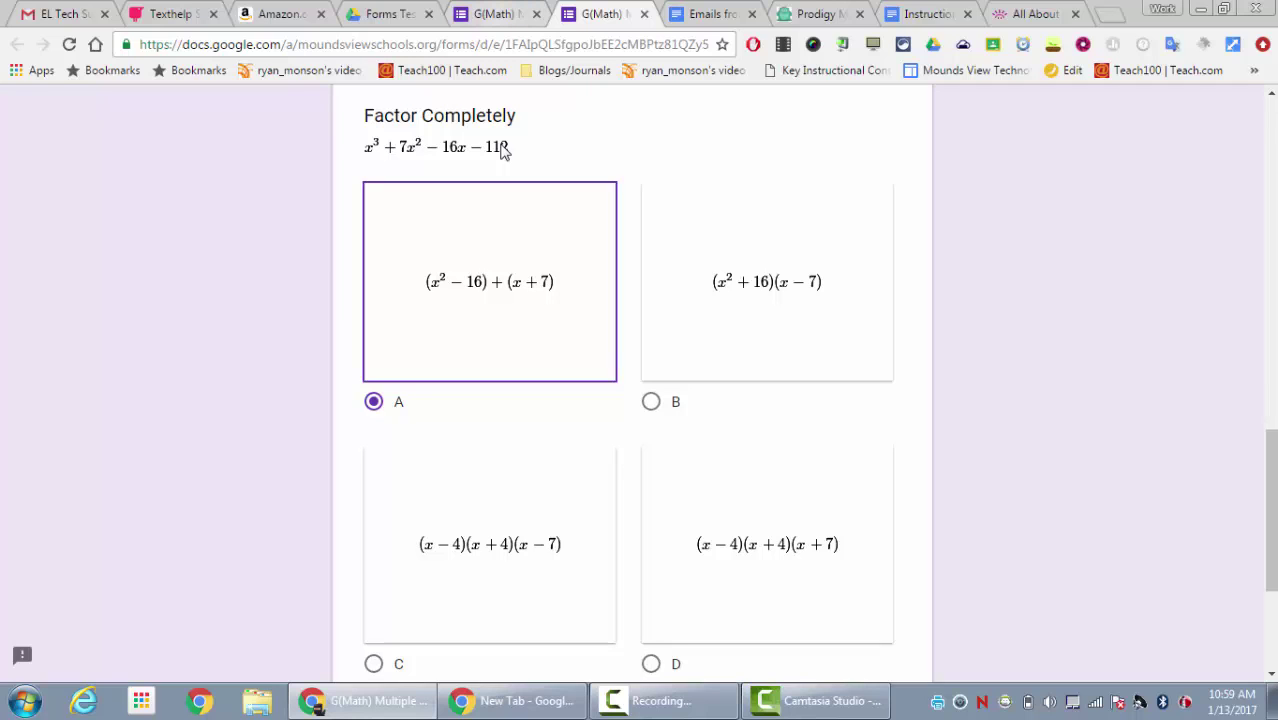
# Step: Return to the 'G(Math) Multiple Choice' editor tab with Ctrl+Shift+Tab
pyautogui.hotkey('ctrl', 'shift', 'Tab')
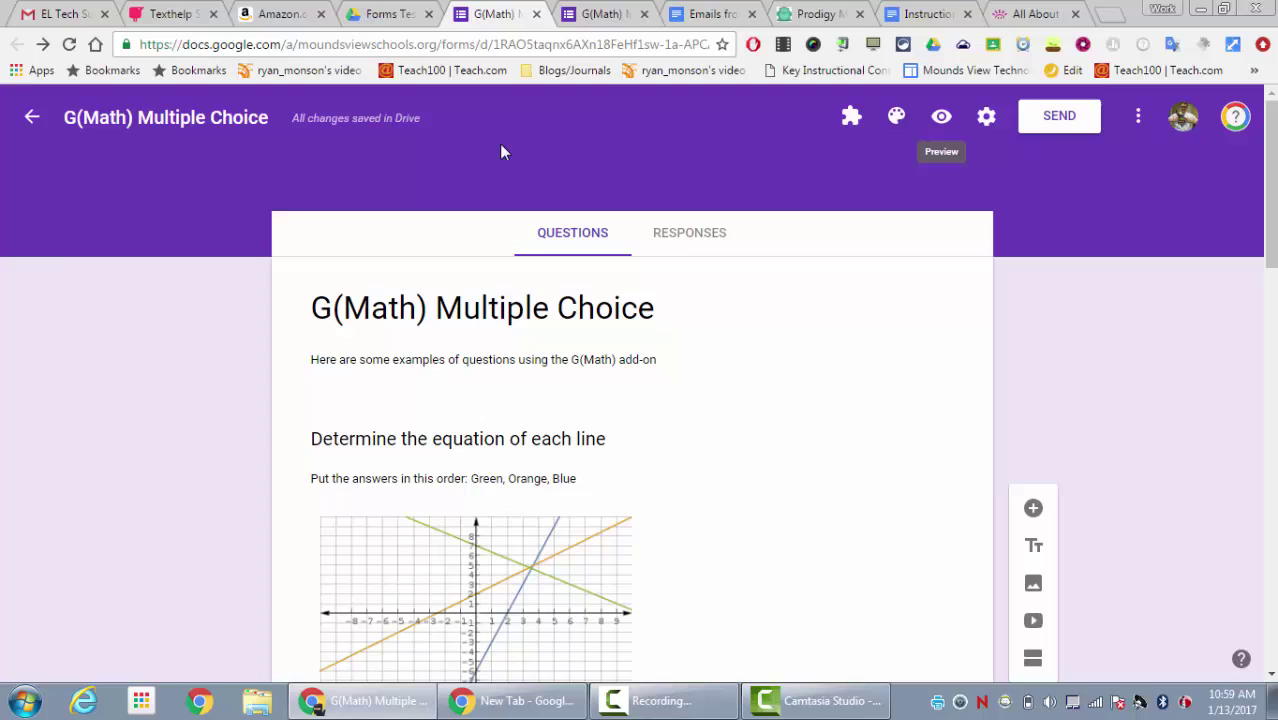